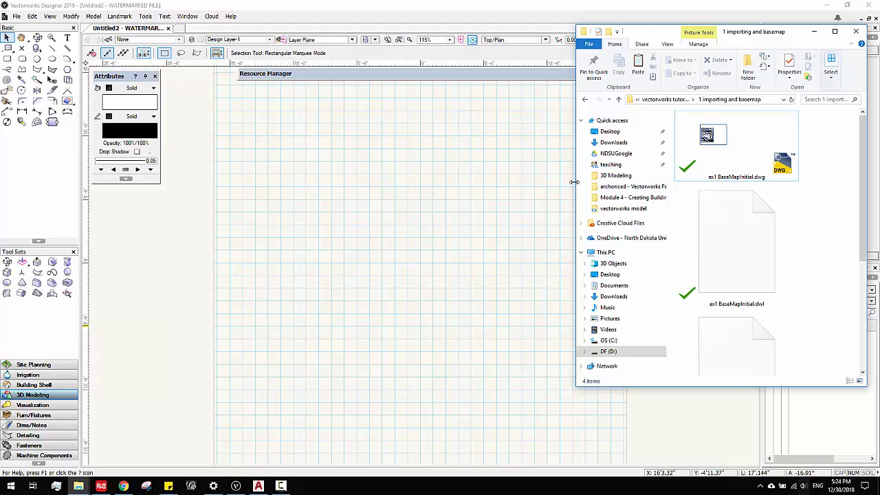
Switch to AutoCAD and examine the ex1 BaseMapInitial.dwg base map, selecting all its objects and clearing the selection.
click(258, 486)
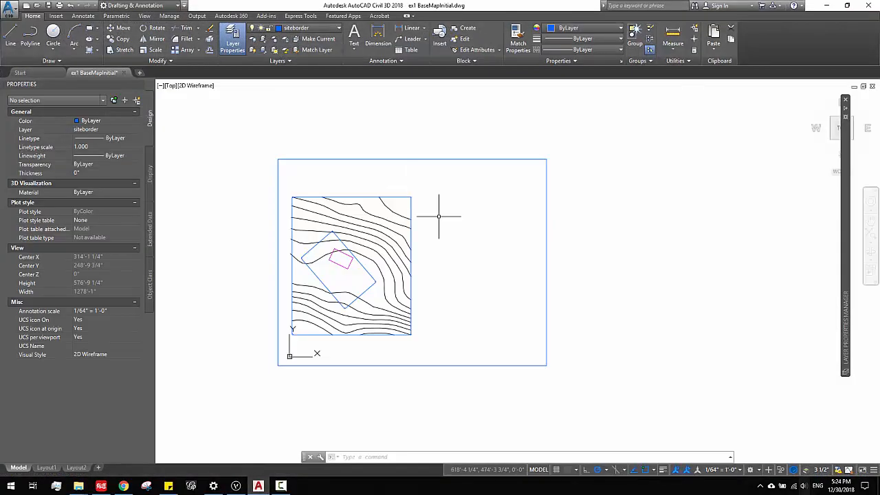
middle_drag(439, 221, 412, 208)
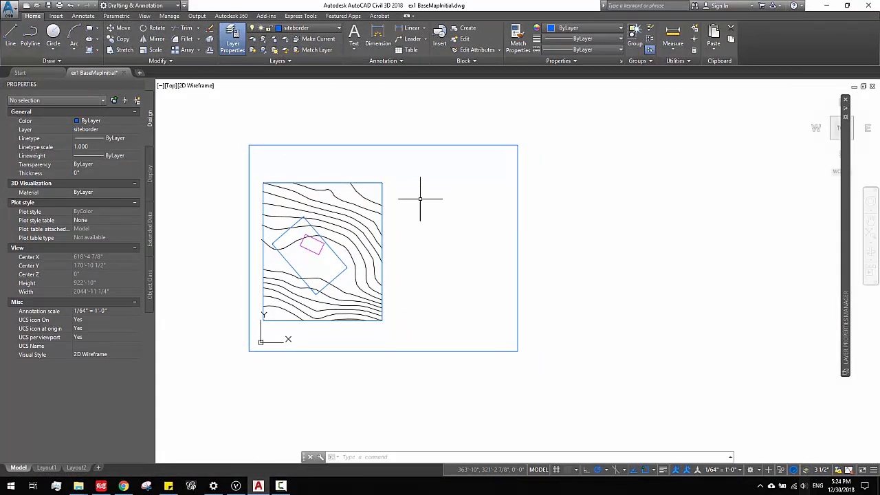
scroll(320, 219, up, 2)
scroll(322, 217, down, 2)
middle_drag(405, 210, 435, 205)
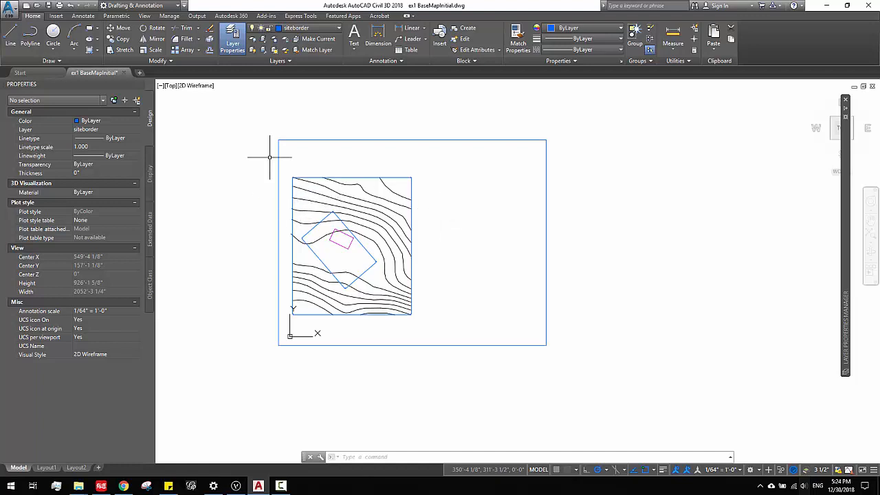
click(270, 134)
click(583, 358)
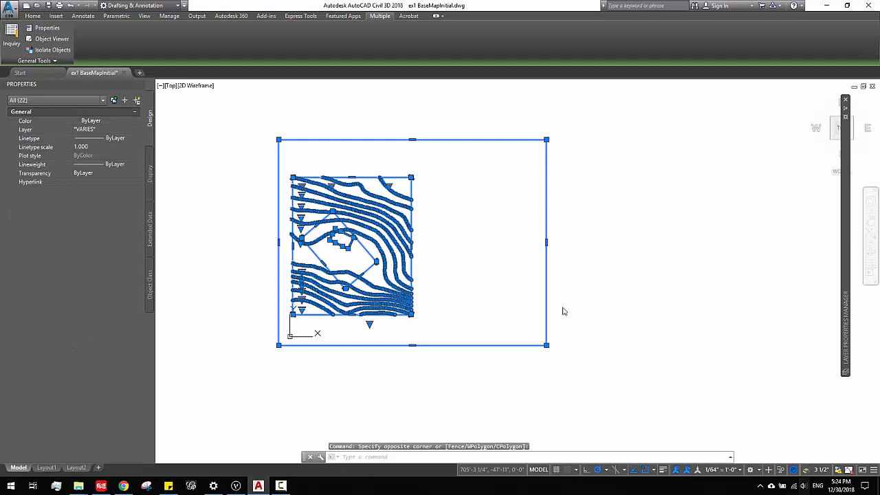
key(Escape)
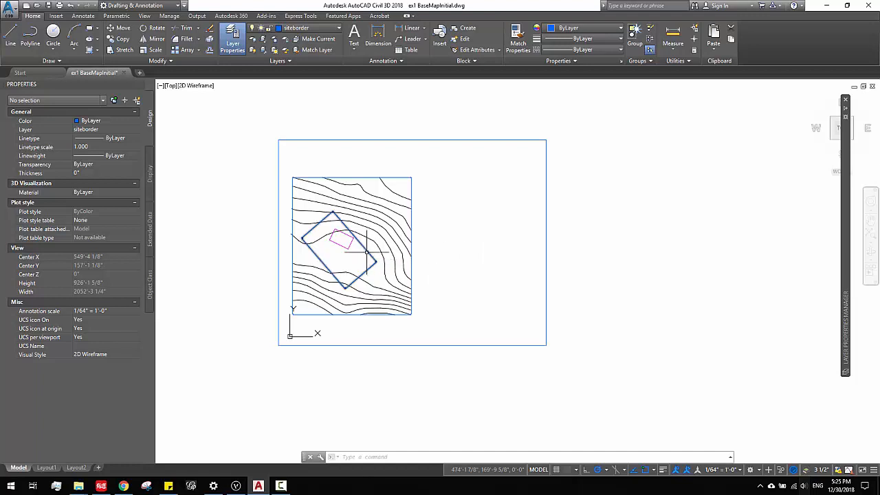
middle_drag(379, 292, 393, 294)
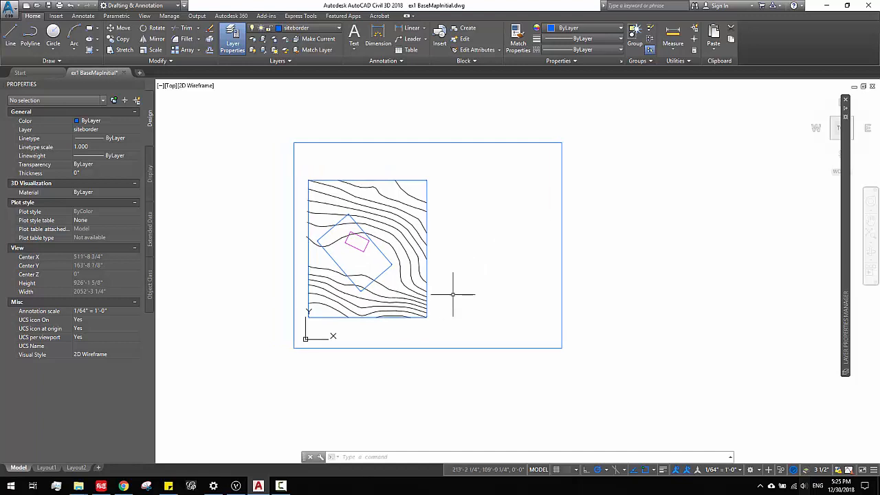
click(517, 329)
click(456, 162)
click(452, 163)
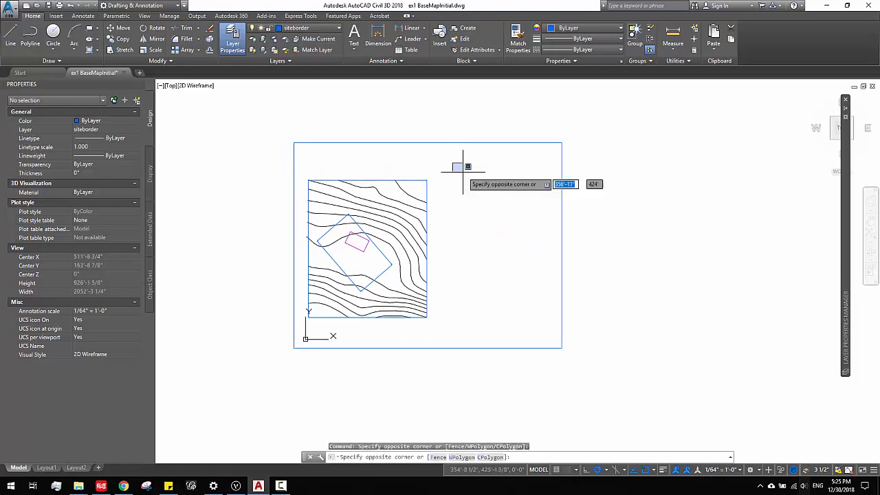
click(535, 330)
click(536, 331)
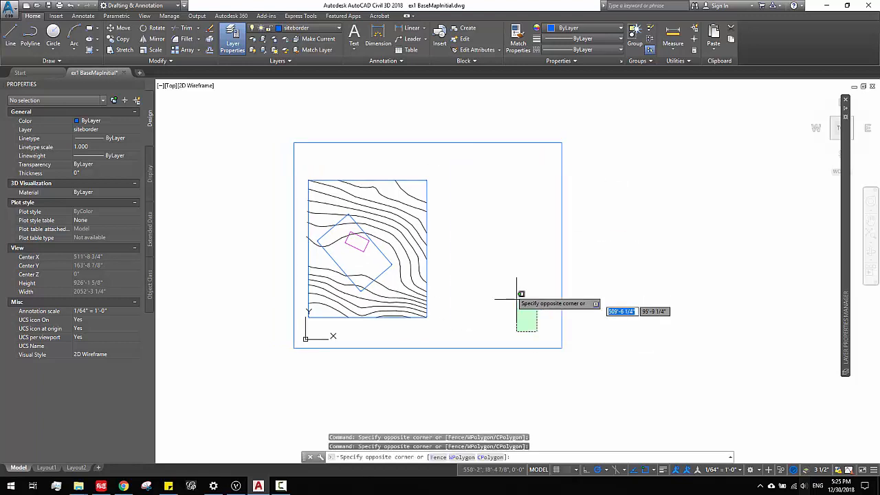
click(456, 153)
click(528, 330)
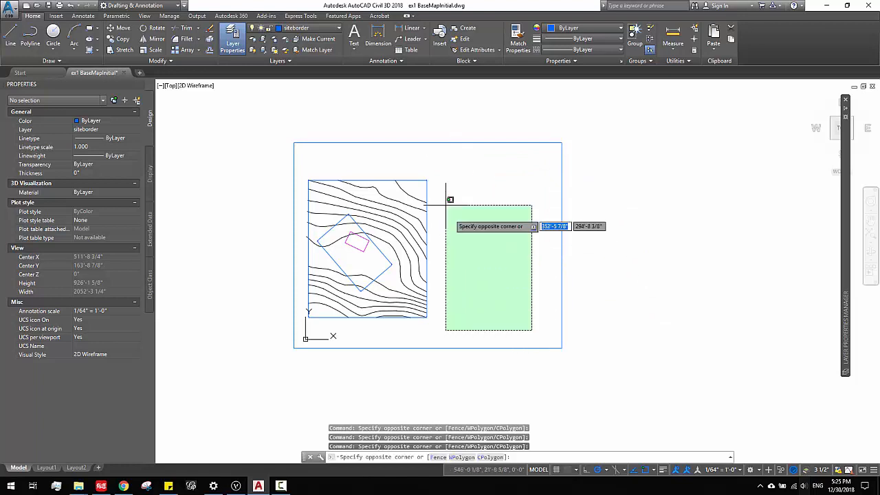
click(435, 158)
click(521, 334)
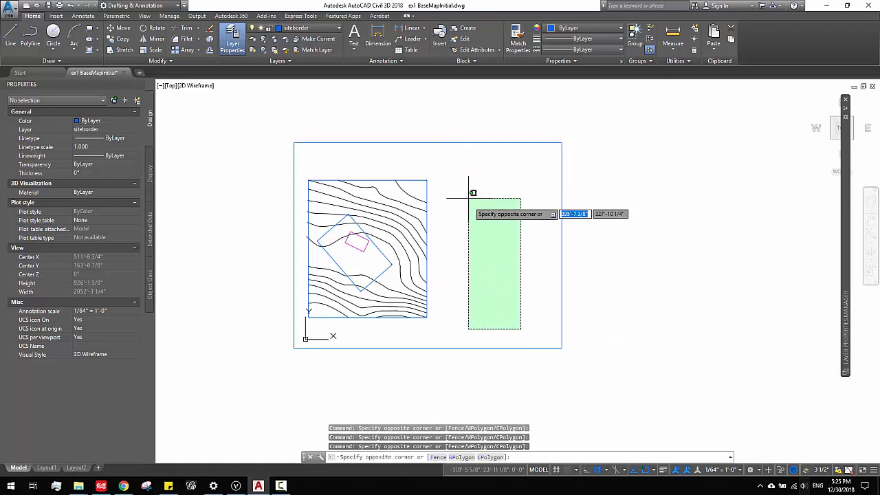
click(460, 172)
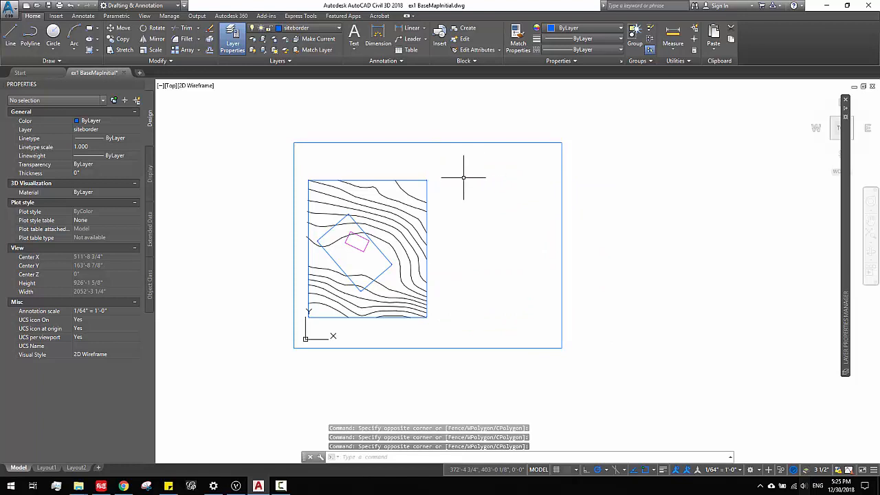
Inspect the complete base map and the rectangular border around the contours by selecting them, and clear the selection.
click(279, 129)
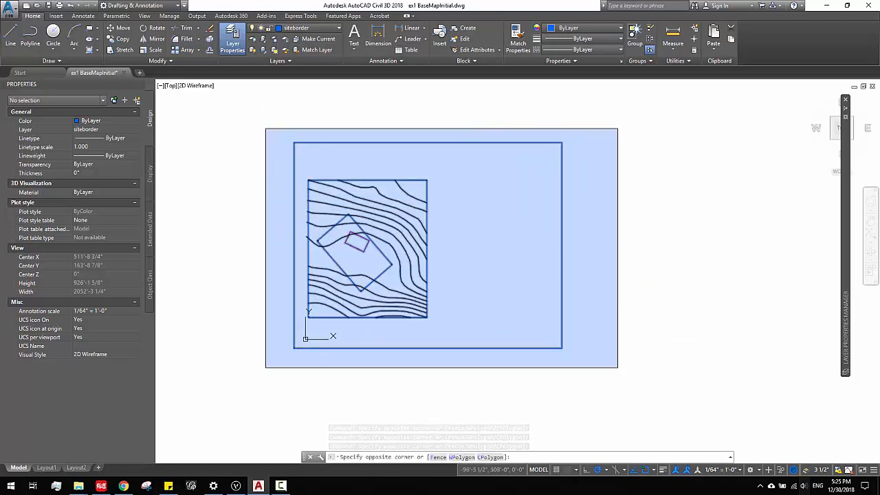
click(610, 371)
click(610, 371)
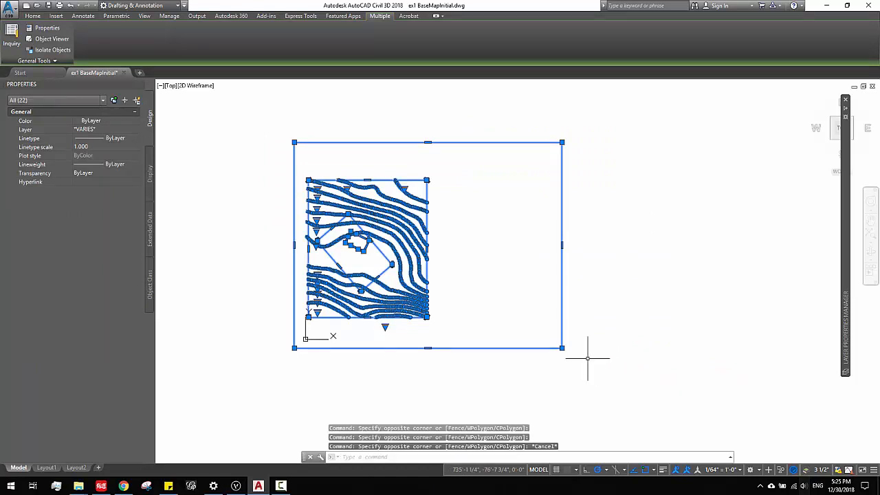
key(Escape)
key(Escape)
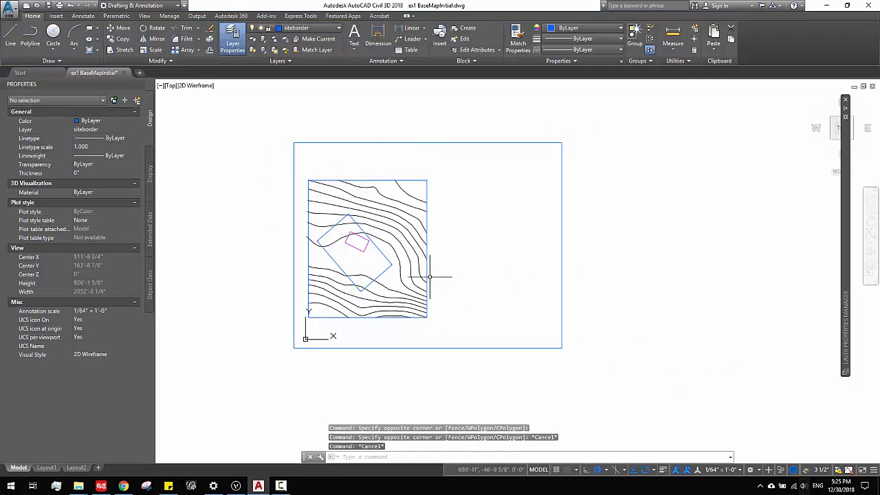
click(595, 379)
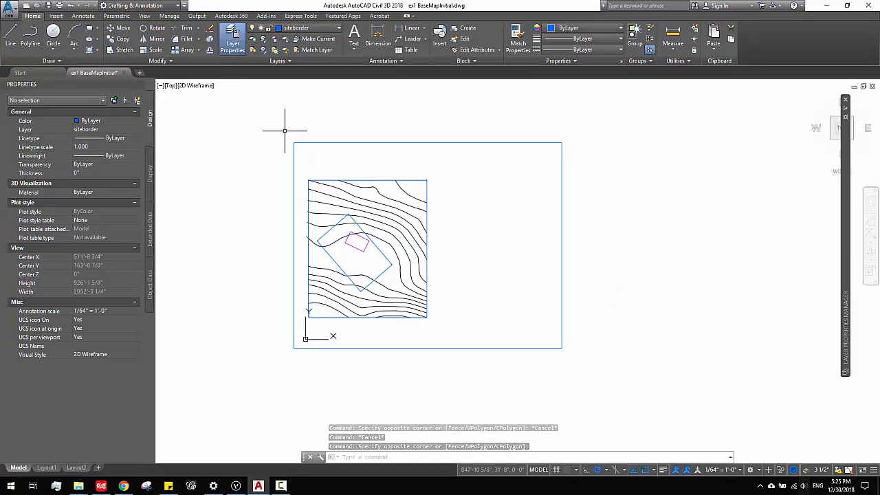
click(307, 180)
mouse_move(307, 180)
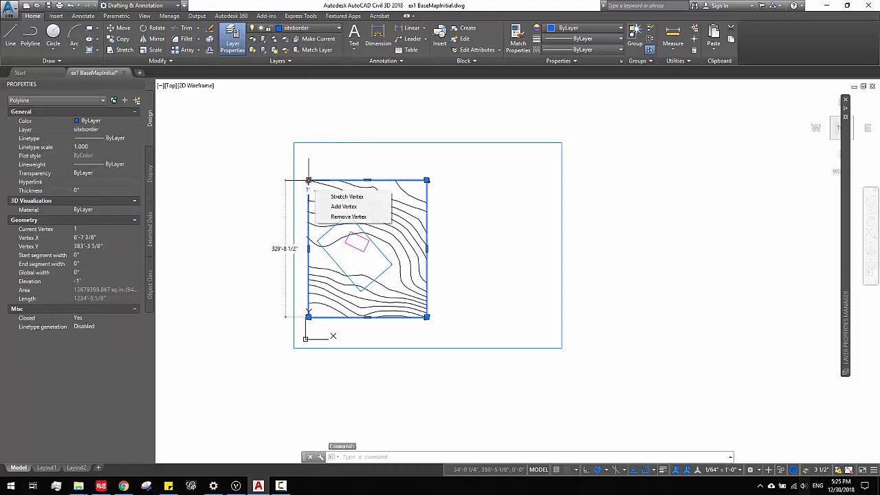
click(415, 167)
key(Escape)
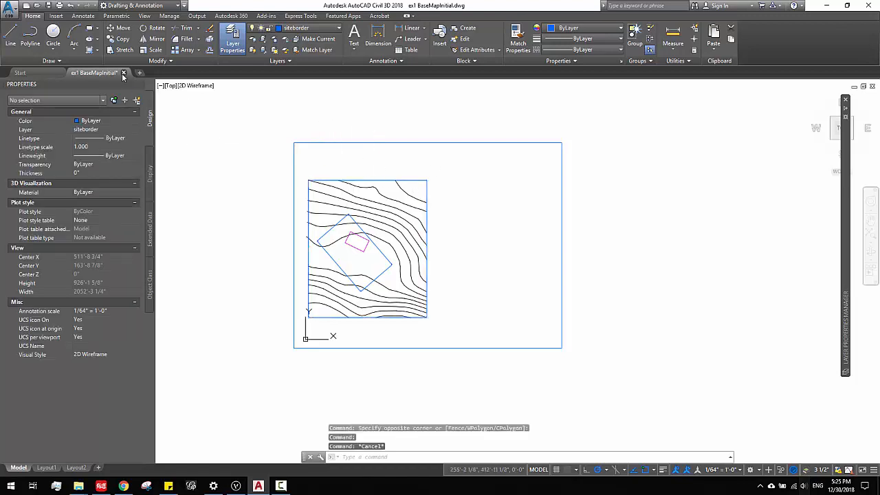
Close the ex1 BaseMapInitial drawing in AutoCAD and switch to Vectorworks.
click(124, 72)
click(466, 263)
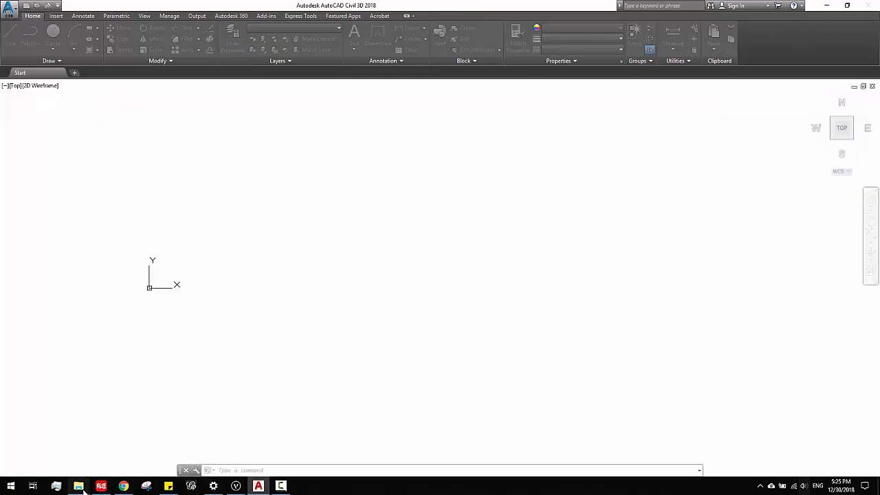
click(81, 488)
click(236, 487)
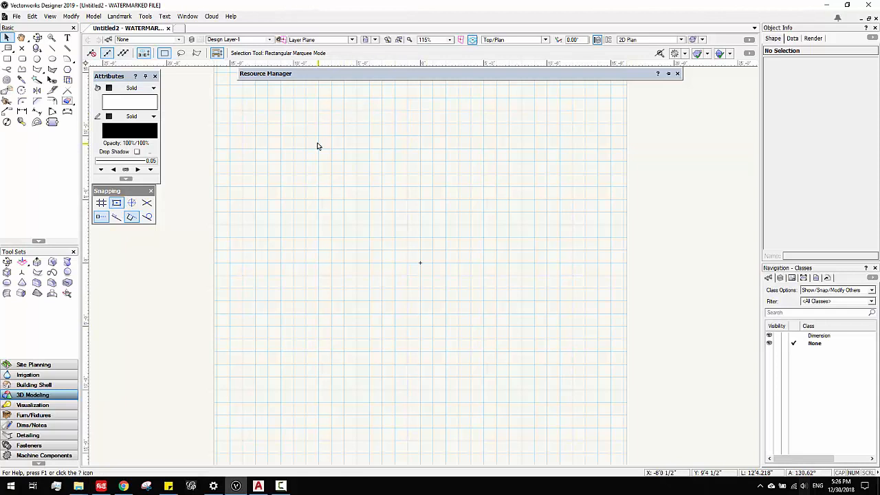
Review the document's unit settings for dimensions and accept them.
click(15, 16)
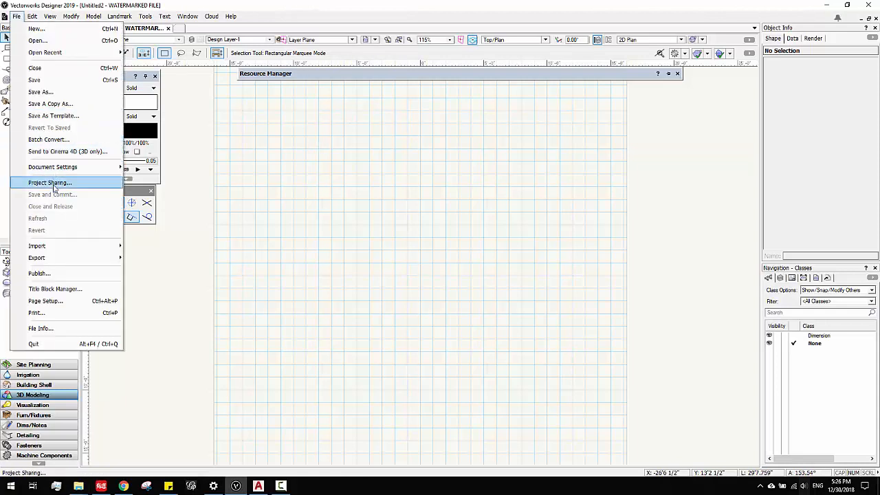
mouse_move(53, 168)
click(151, 182)
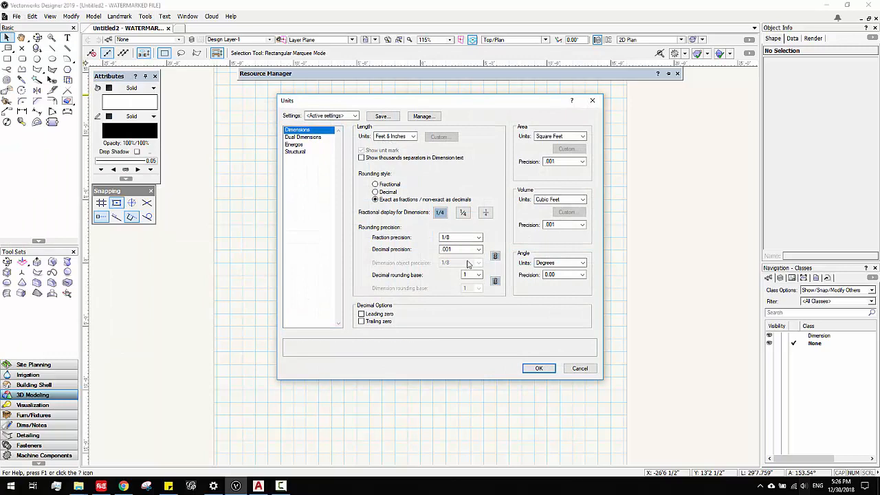
click(539, 368)
Bring ex1 BaseMapInitial.dwg from the "1 importing and basemap" folder into the blank Vectorworks document and bring up its import options.
click(78, 486)
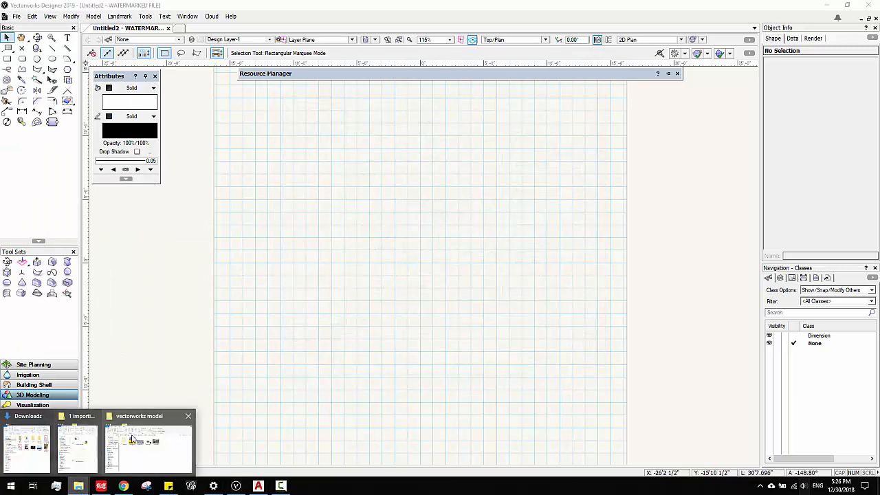
click(27, 447)
mouse_move(78, 486)
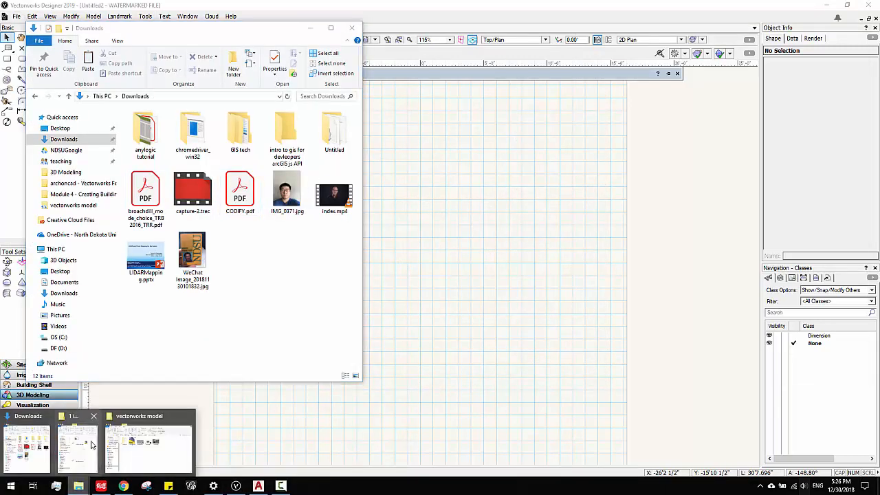
click(91, 445)
click(310, 28)
click(728, 152)
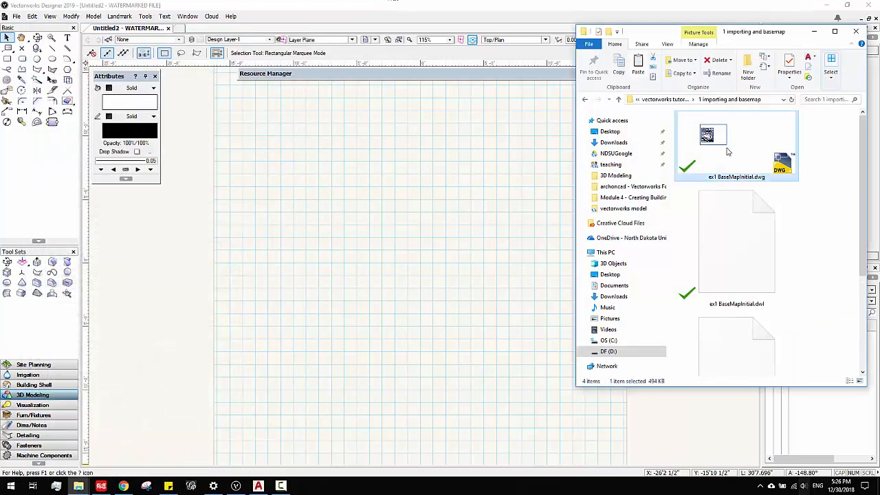
drag(729, 151, 391, 185)
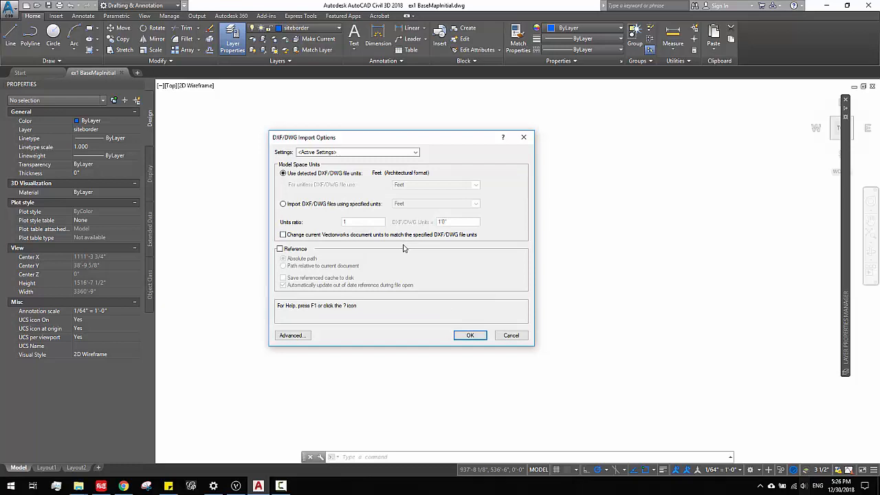
click(827, 6)
drag(373, 140, 434, 144)
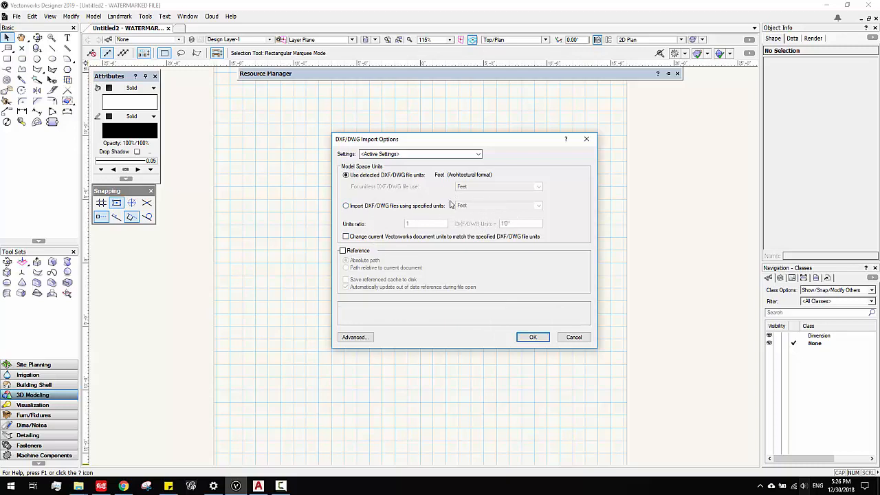
In the advanced import options, bring the DWG layers in as classes with the prefix CAD, and complete the import.
click(360, 339)
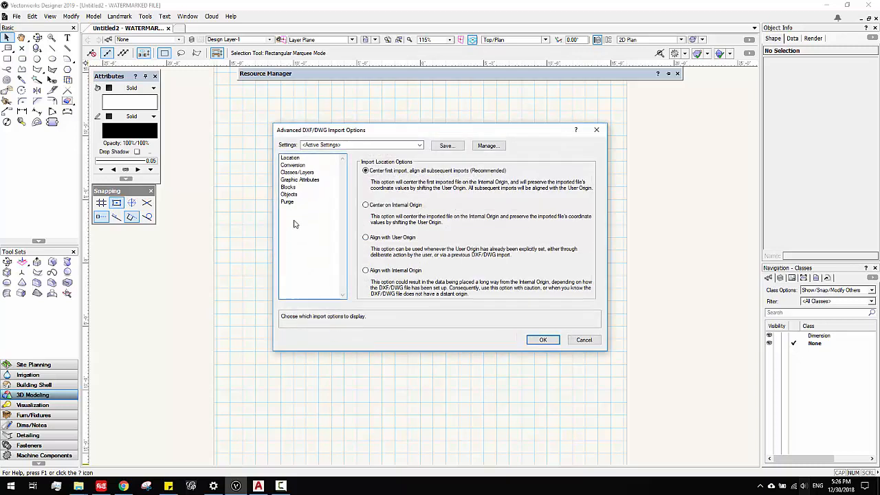
click(291, 188)
click(289, 194)
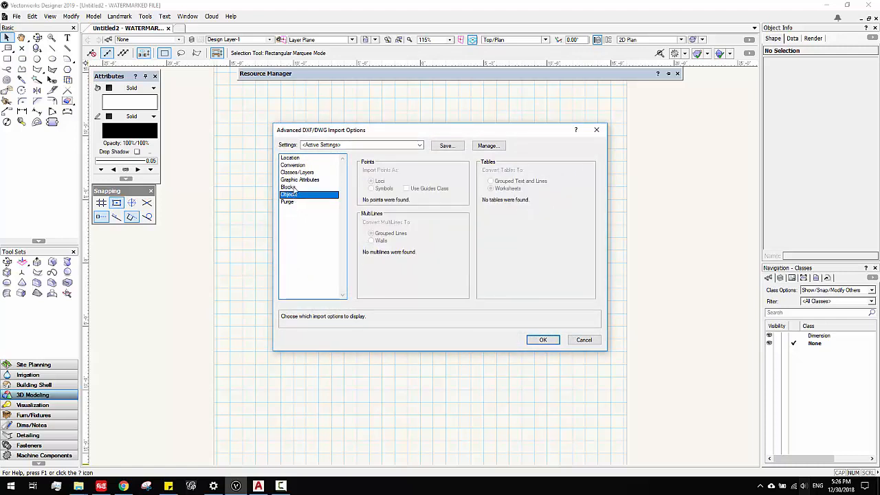
click(296, 180)
click(297, 172)
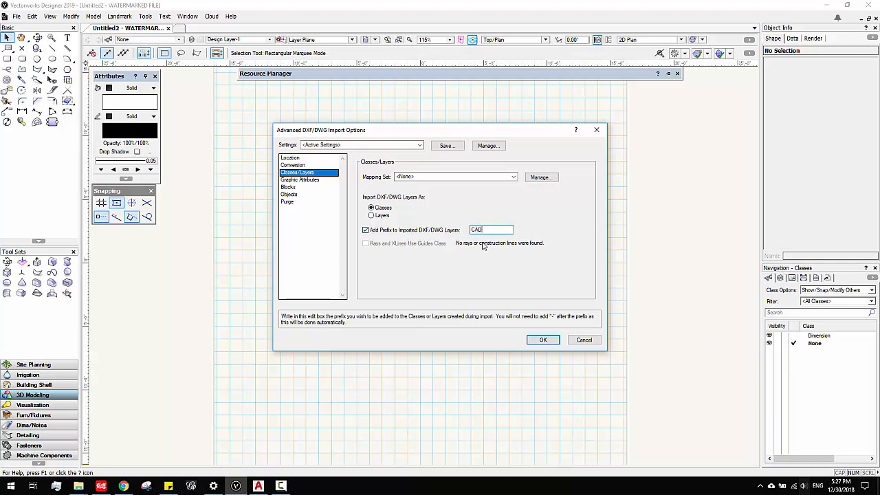
click(543, 340)
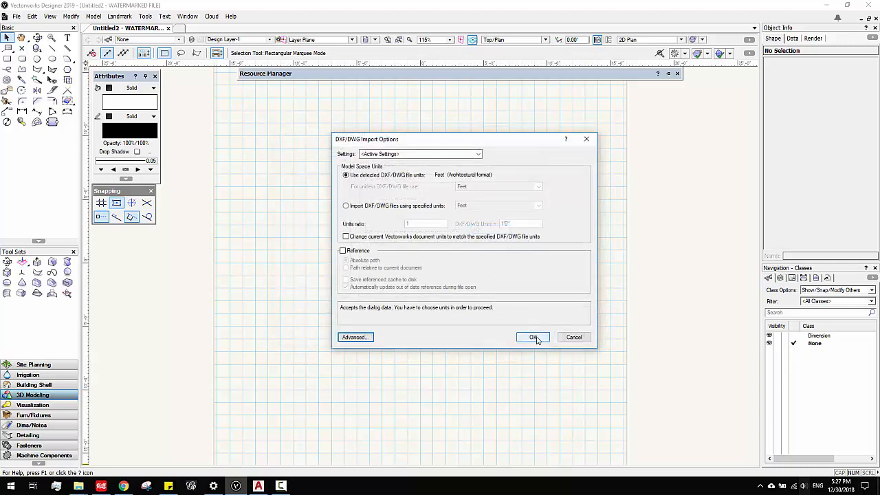
click(534, 337)
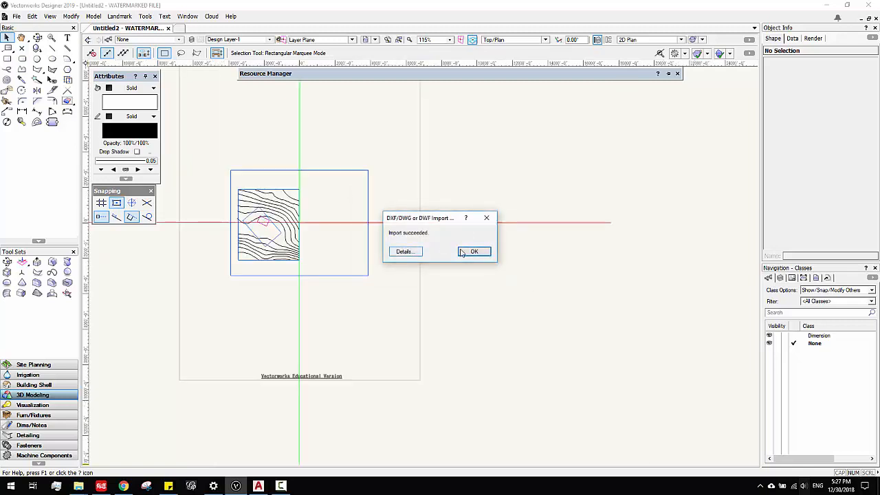
click(463, 253)
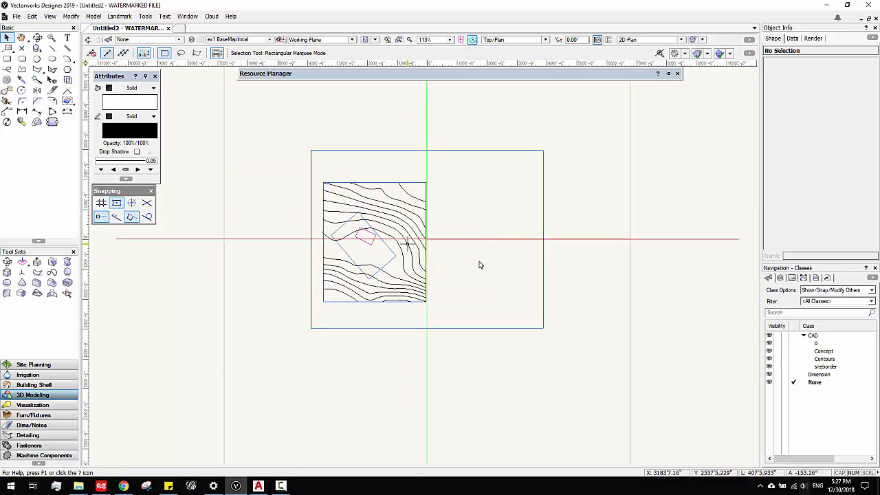
Examine the imported CAD class group and its Concept, Contours and siteborder classes, collapsing and expanding the group.
click(823, 345)
click(822, 352)
click(822, 359)
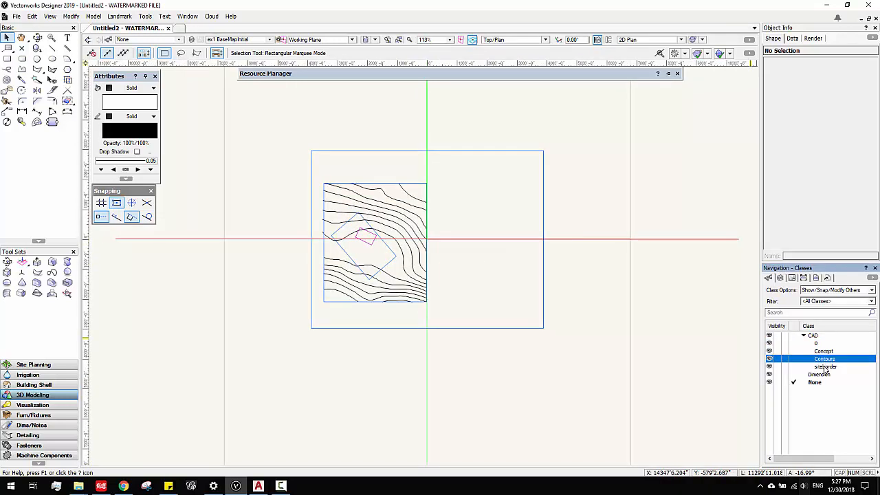
click(824, 367)
click(803, 336)
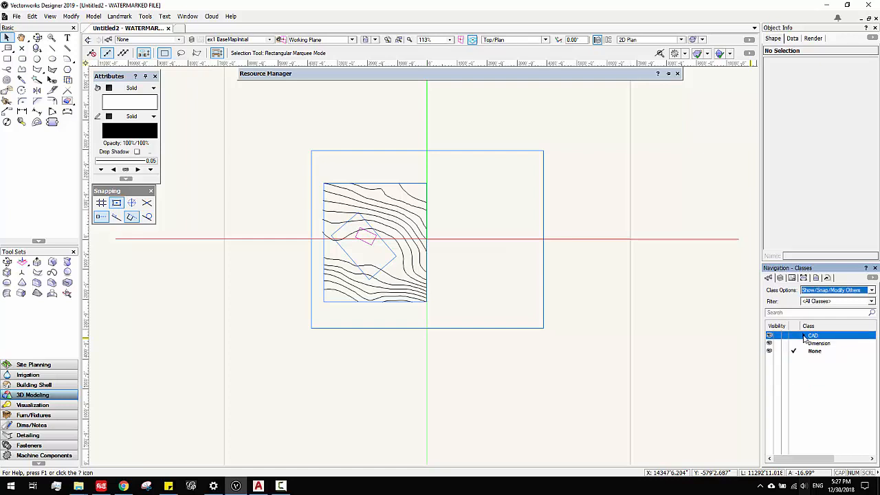
click(803, 336)
click(803, 336)
click(803, 337)
click(804, 336)
click(803, 336)
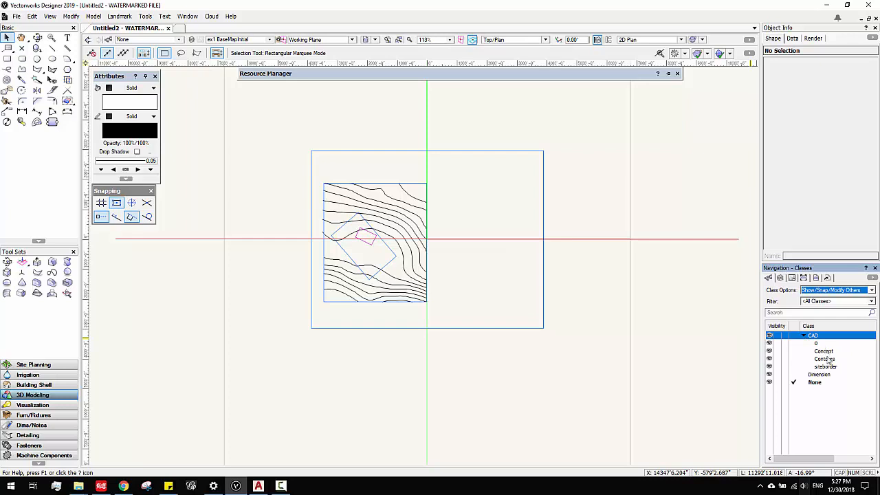
Compare the imported CAD classes in Vectorworks with the layer list of ex1 BaseMapInitial.dwg in AutoCAD, and return to Vectorworks.
click(804, 337)
click(805, 337)
click(804, 336)
click(804, 337)
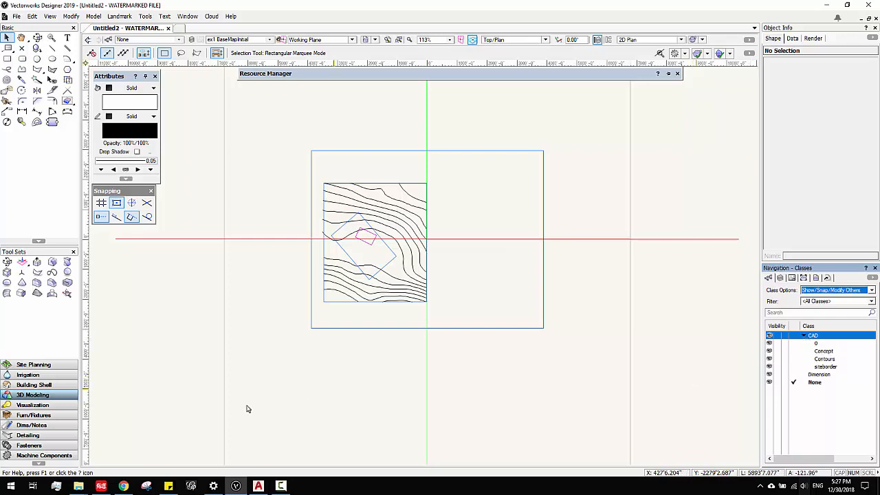
click(257, 487)
click(338, 27)
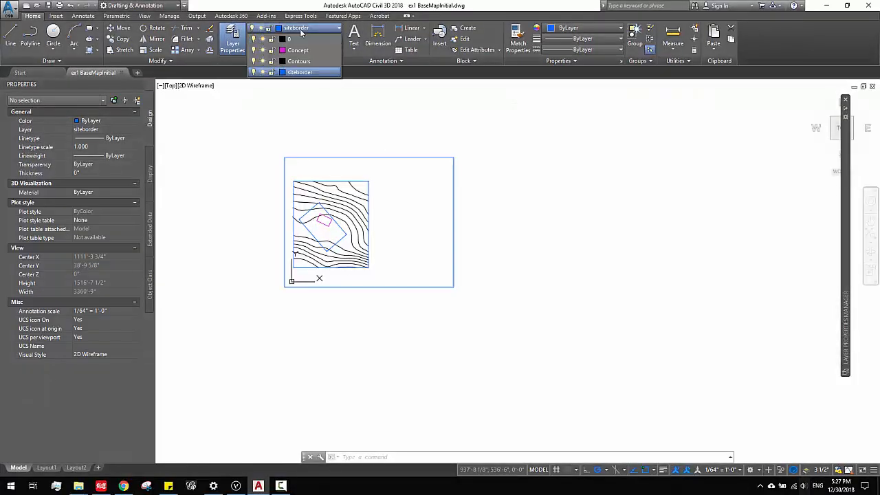
click(826, 6)
Measure the outer site border's top edge with a temporary line from corner to corner, without keeping the line.
scroll(397, 184, up, 2)
click(385, 182)
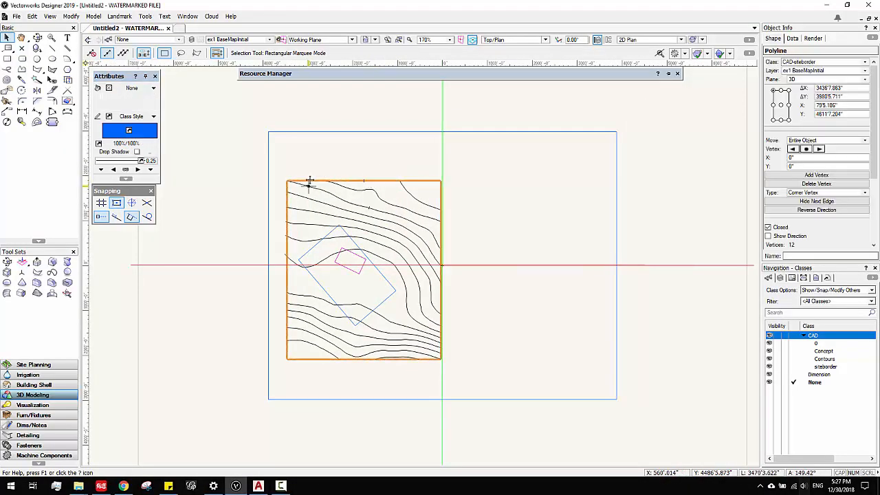
click(52, 47)
click(268, 131)
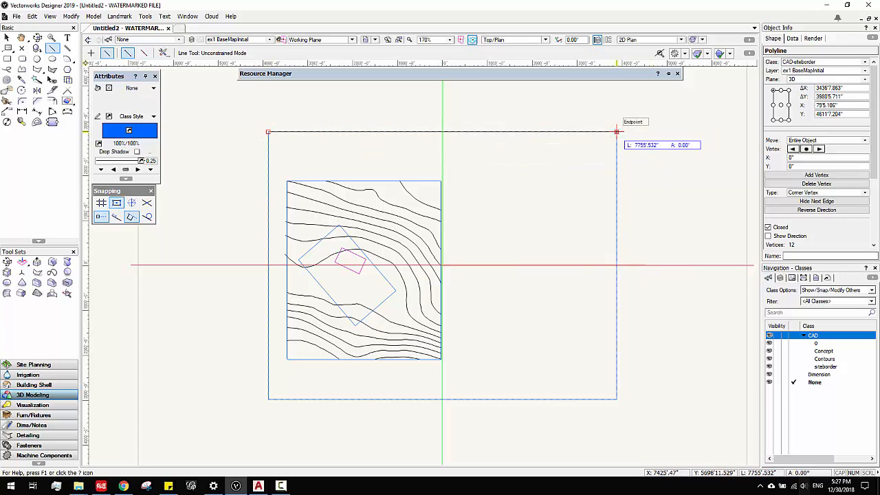
key(x)
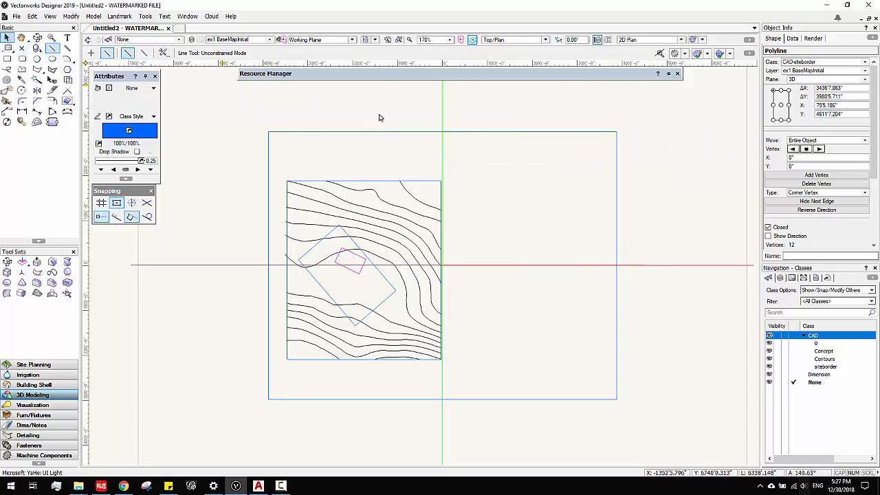
Select the whole imported base map and begin scaling it symmetrically by distance, picking the outer border's top edge as the current distance.
mouse_move(248, 116)
mouse_down()
mouse_move(654, 452)
mouse_move(674, 448)
mouse_up()
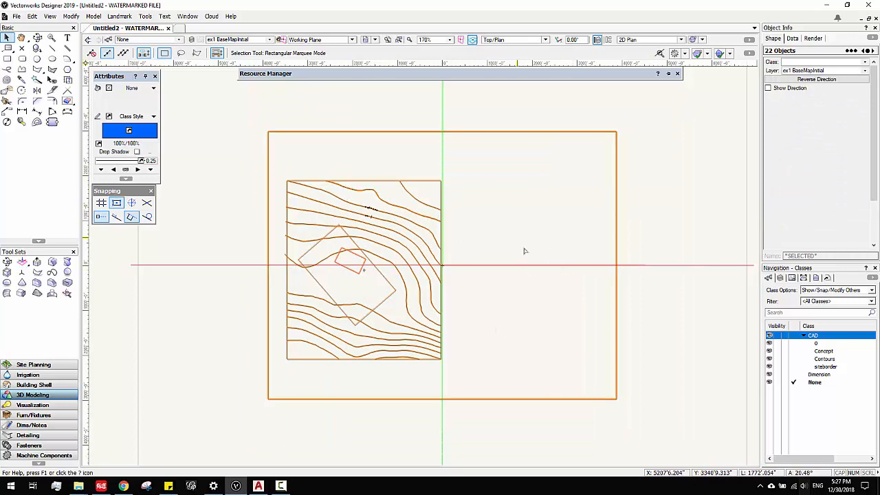
click(92, 16)
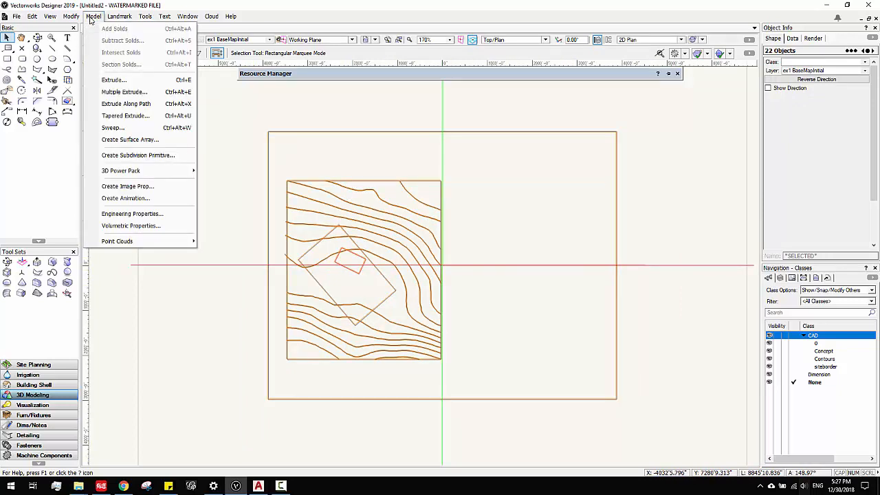
mouse_move(72, 16)
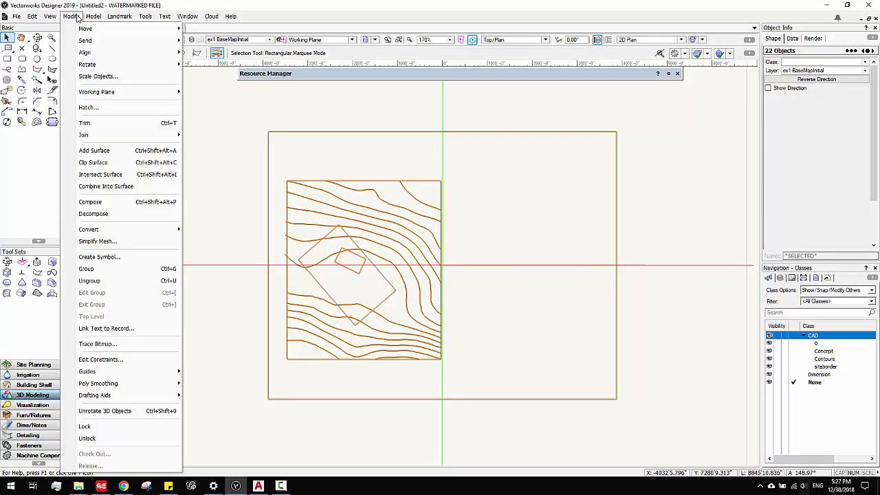
click(95, 77)
drag(452, 153, 751, 112)
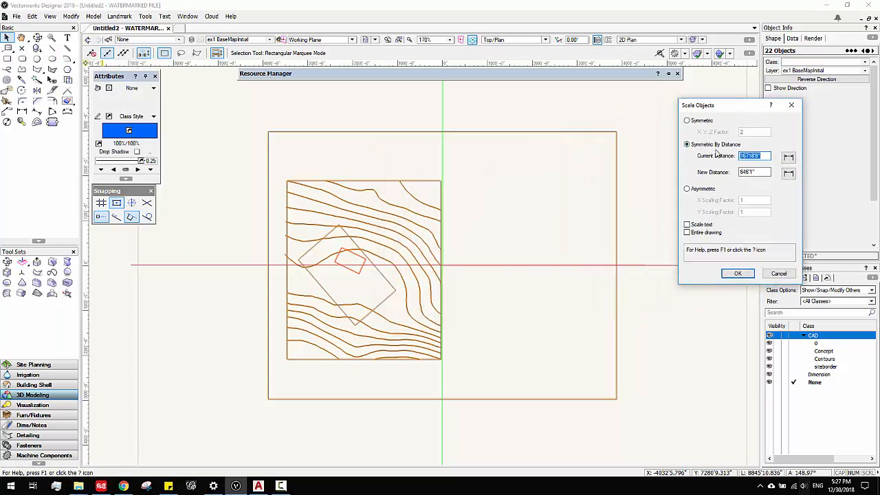
click(788, 158)
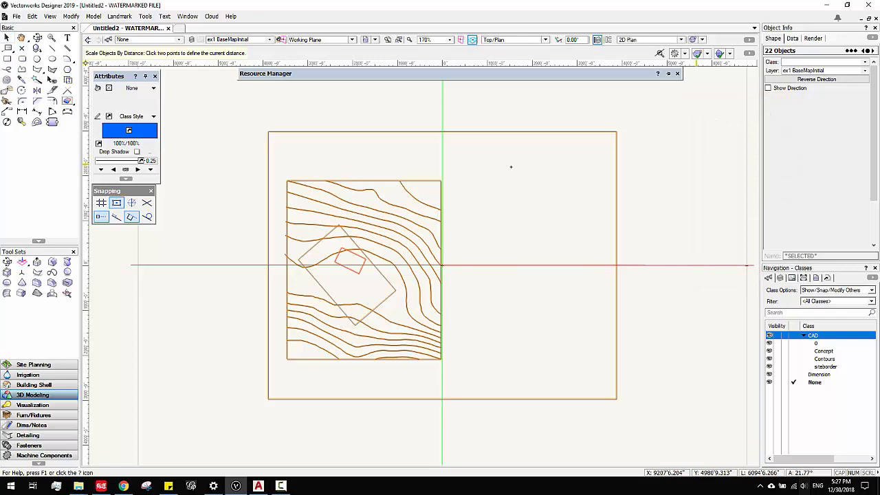
click(268, 131)
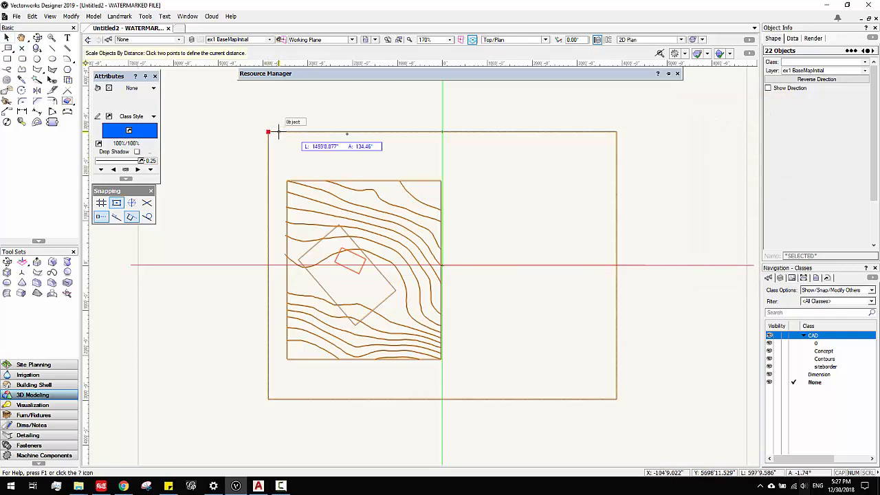
click(616, 131)
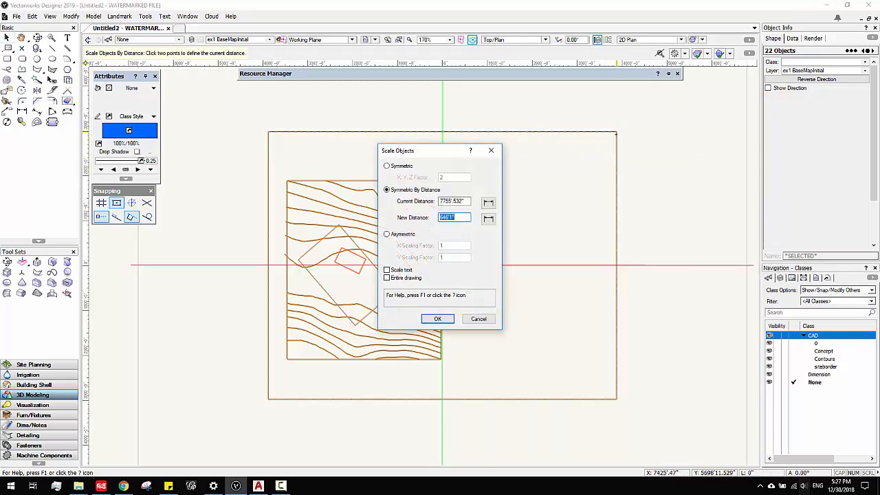
drag(440, 149, 661, 145)
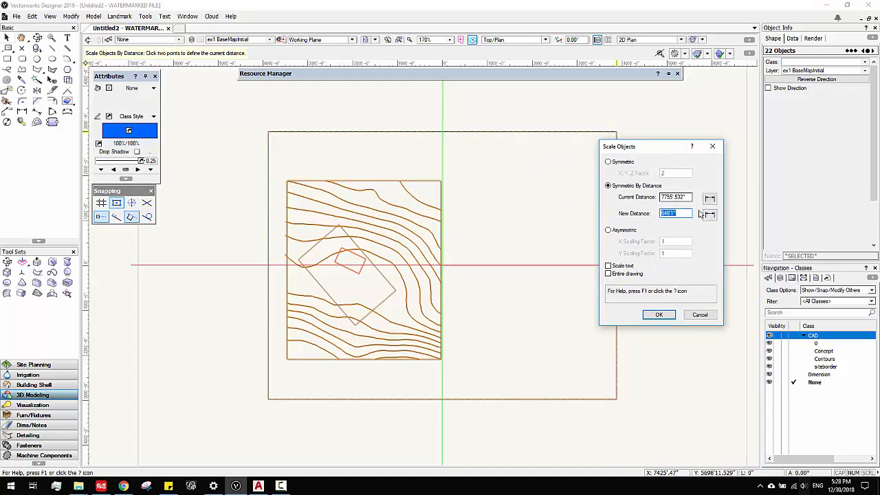
Switch to AutoCAD and measure the outer border's top edge with a temporary line between its endpoints, cancelling the line.
click(258, 486)
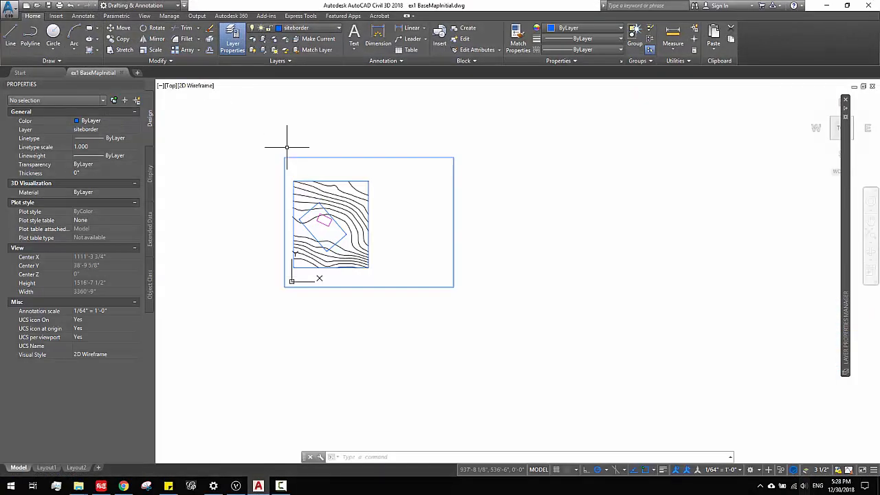
click(288, 158)
mouse_move(284, 157)
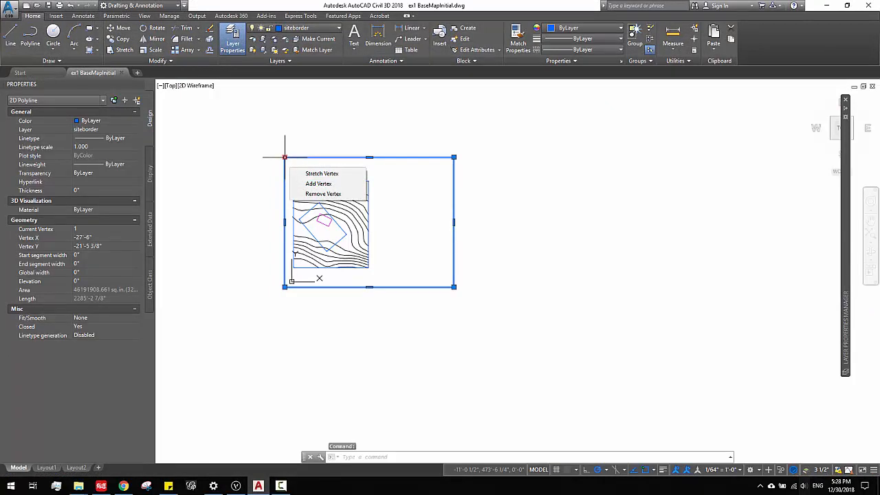
click(11, 34)
click(284, 157)
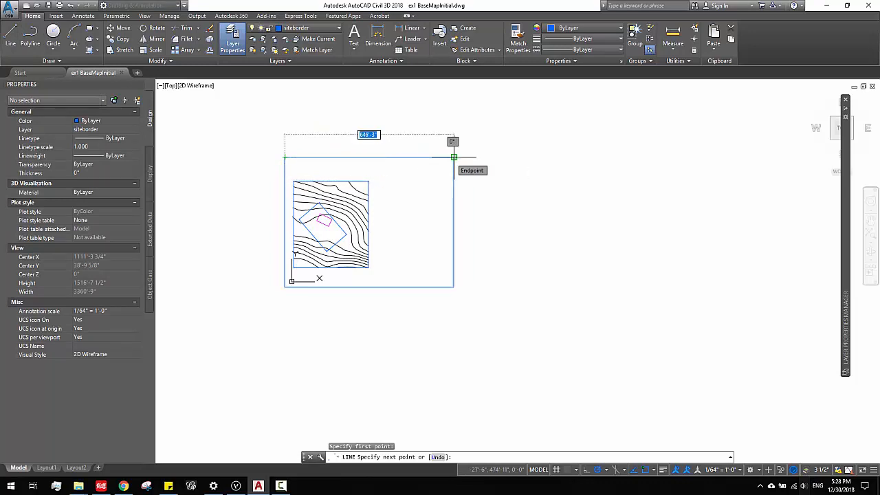
key(Escape)
Back in Vectorworks, set the new distance to 646'3" and apply the scaling to the base map.
click(826, 7)
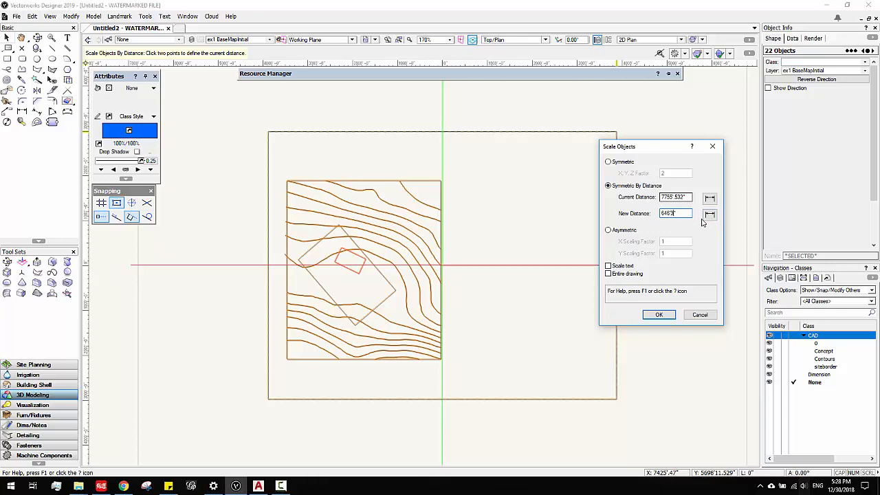
click(658, 314)
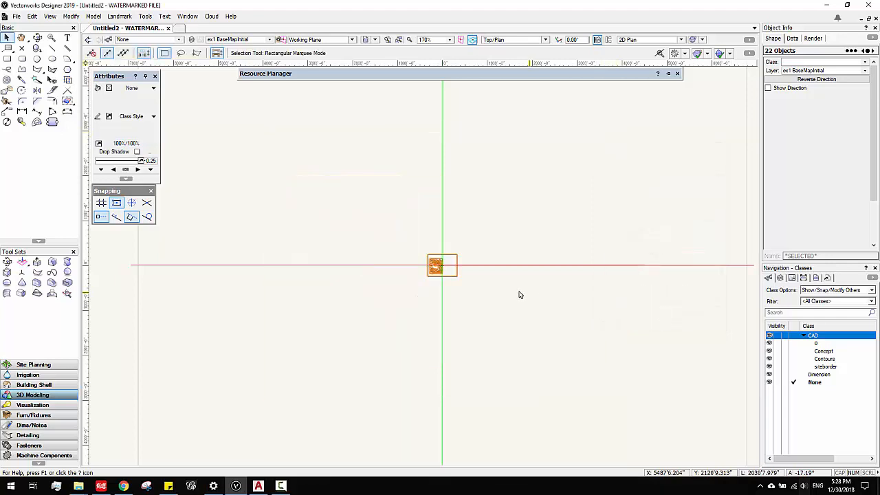
scroll(435, 266, up, 5)
scroll(464, 267, up, 3)
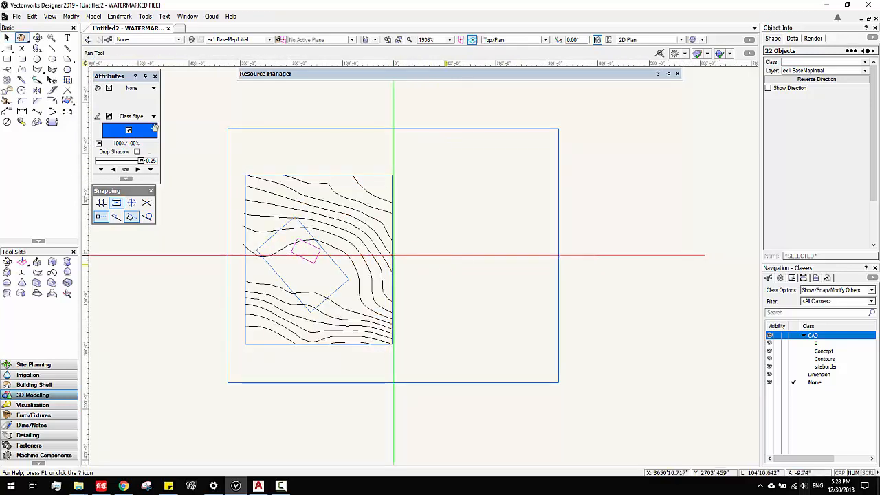
Check the scaled outer border by placing a linear dimension on its top edge, and delete the dimension.
click(22, 111)
click(228, 129)
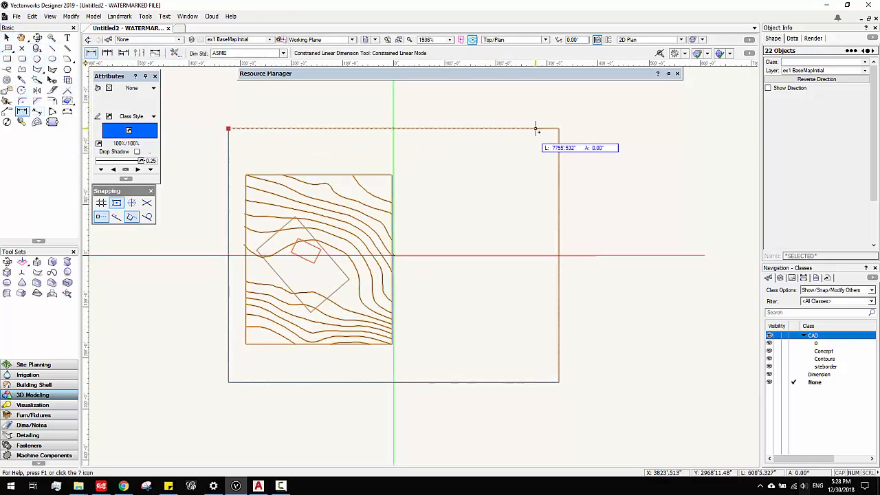
click(559, 128)
scroll(550, 152, down, 1)
scroll(550, 154, down, 1)
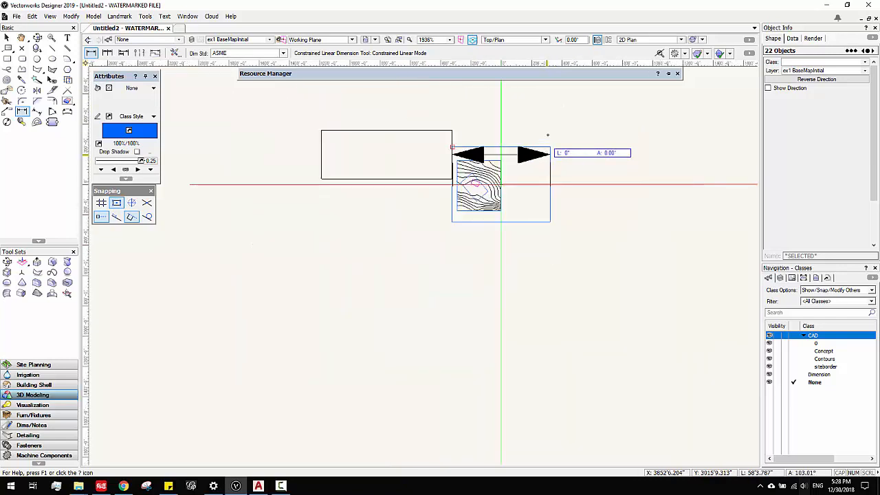
mouse_move(548, 151)
middle_down()
mouse_move(547, 141)
mouse_move(543, 152)
middle_up()
click(544, 152)
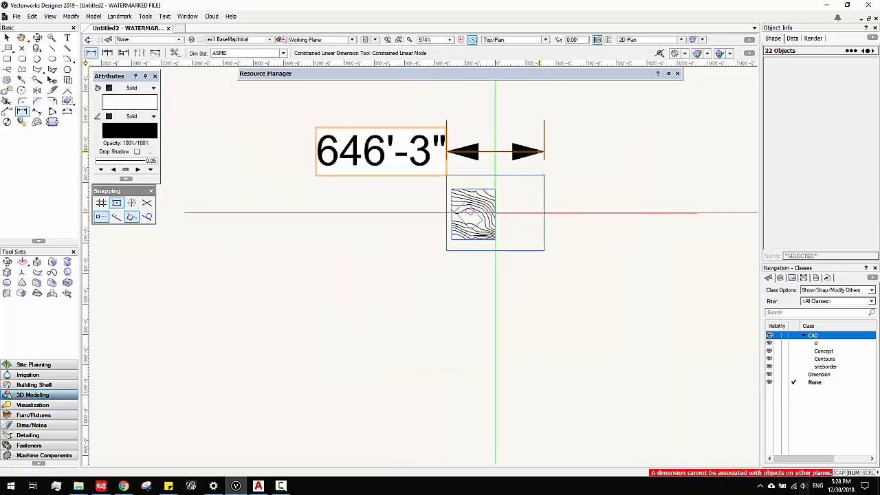
click(7, 39)
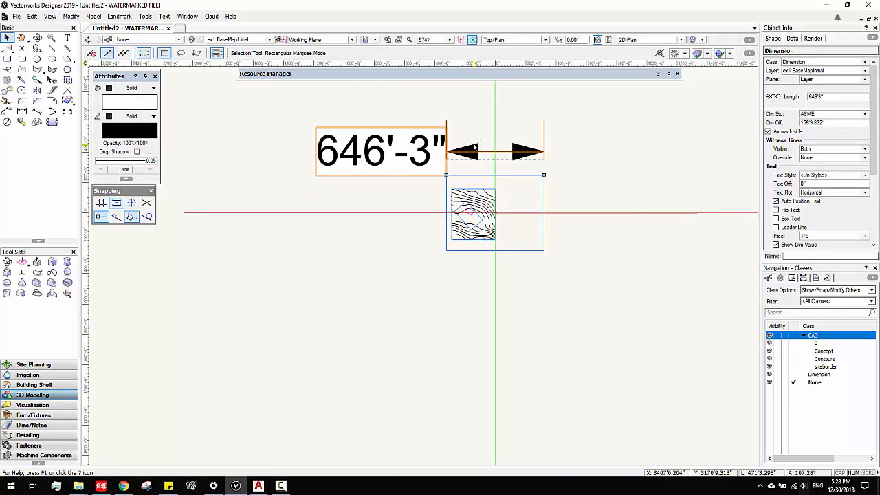
key(Delete)
scroll(499, 183, up, 4)
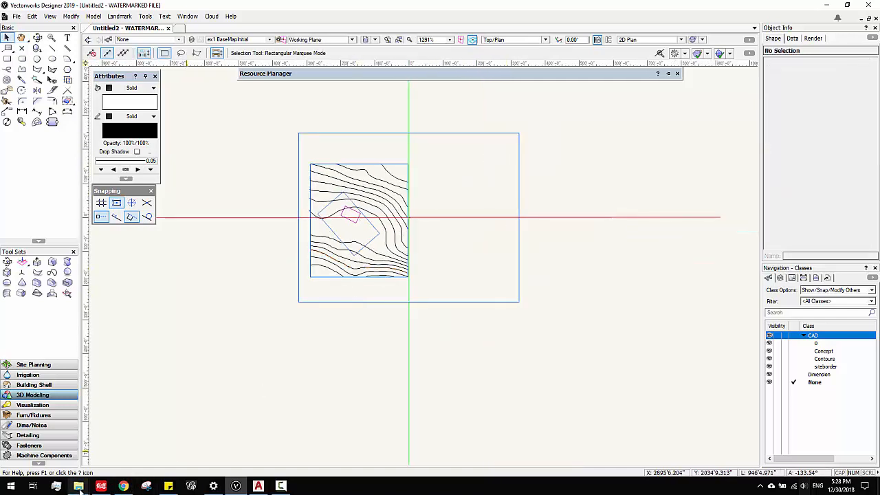
Import the JPEG aerial photo from the "1 importing and basemap" folder into the drawing, accepting the image import options.
mouse_move(79, 487)
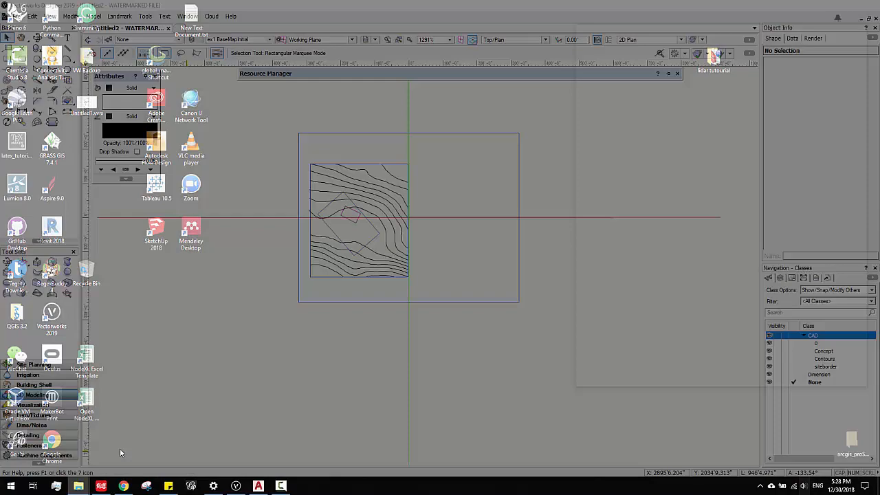
click(120, 451)
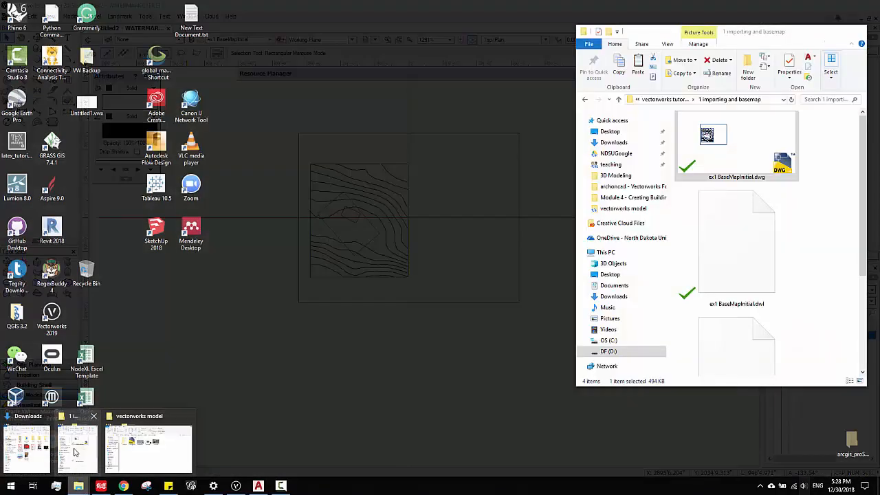
click(74, 451)
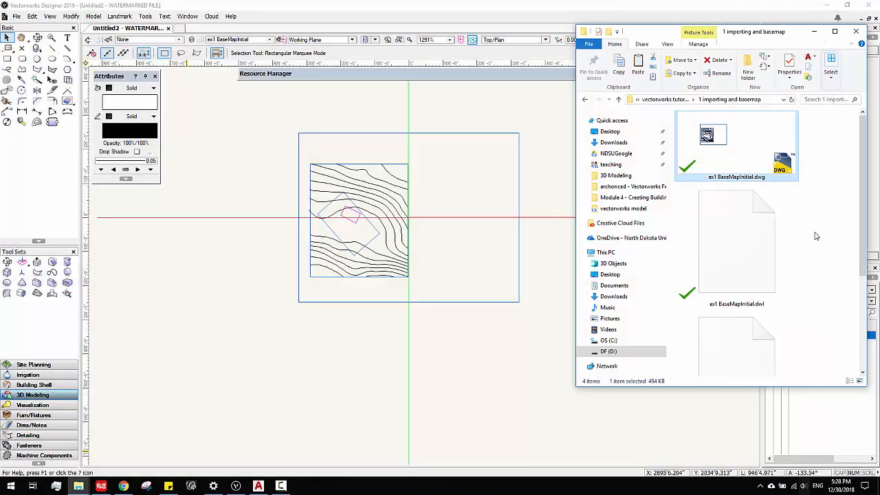
scroll(815, 236, down, 3)
click(757, 305)
drag(666, 316, 406, 309)
drag(428, 122, 556, 83)
click(585, 313)
Move the aerial photo below the scaled base map so that it no longer covers the linework.
scroll(455, 280, down, 10)
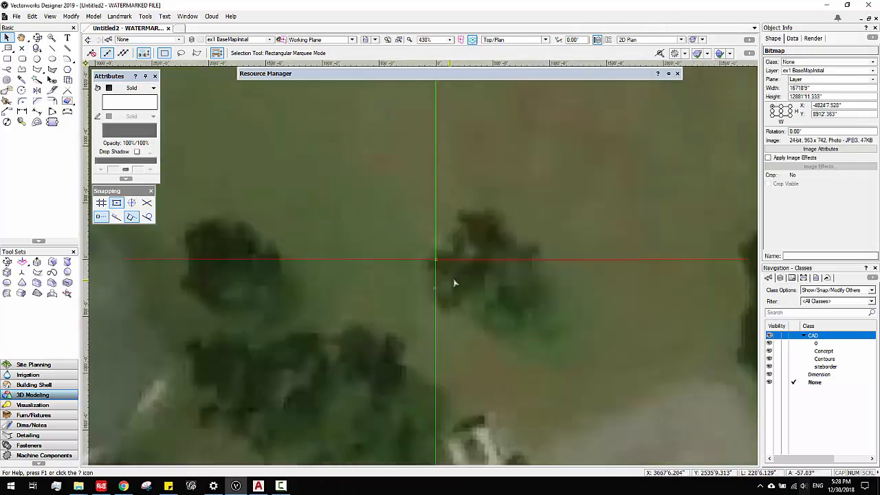
drag(516, 270, 576, 236)
scroll(495, 327, up, 3)
scroll(519, 191, up, 1)
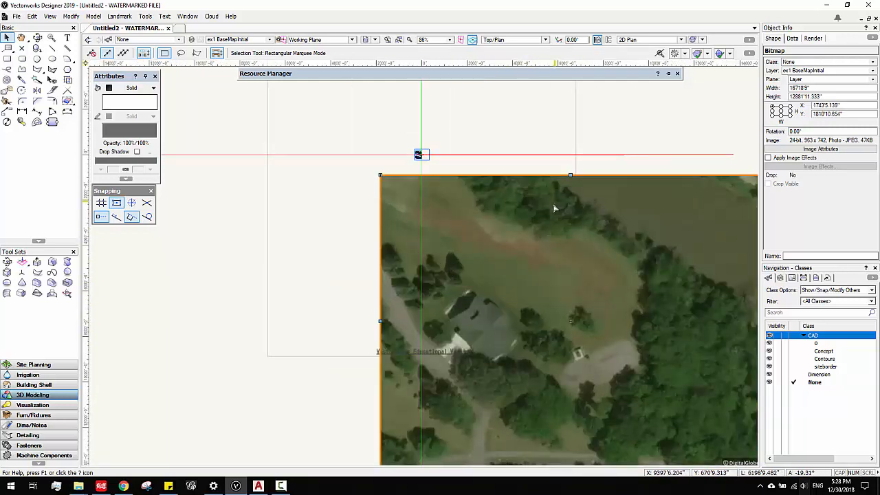
scroll(429, 152, up, 4)
scroll(365, 251, down, 5)
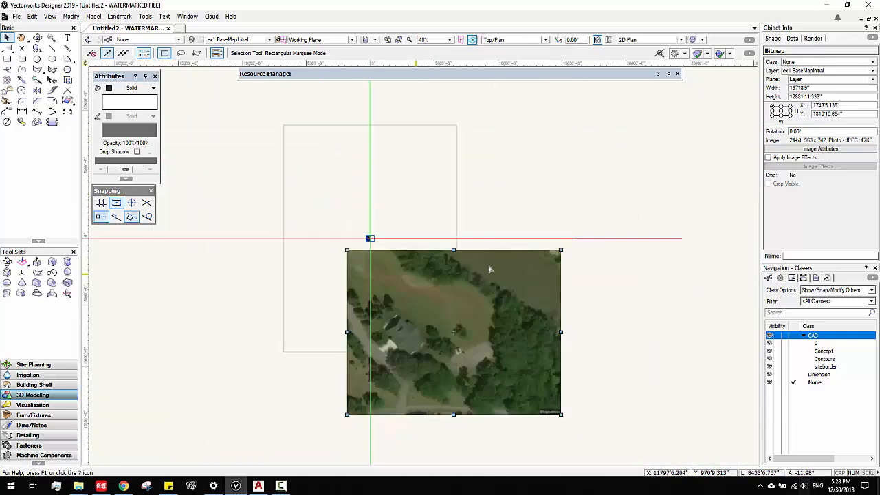
Scale the aerial photo symmetrically by distance, taking its full top edge between the corners as current distance and 646'3" as new distance.
scroll(427, 263, up, 3)
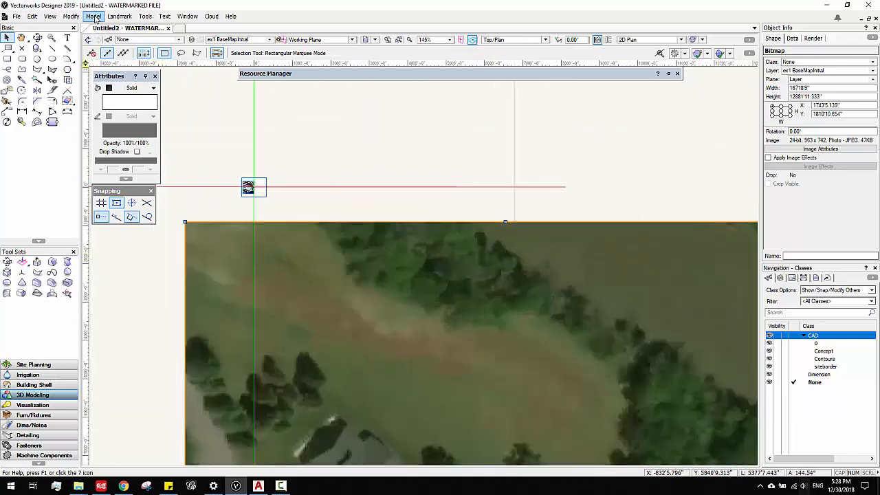
click(73, 17)
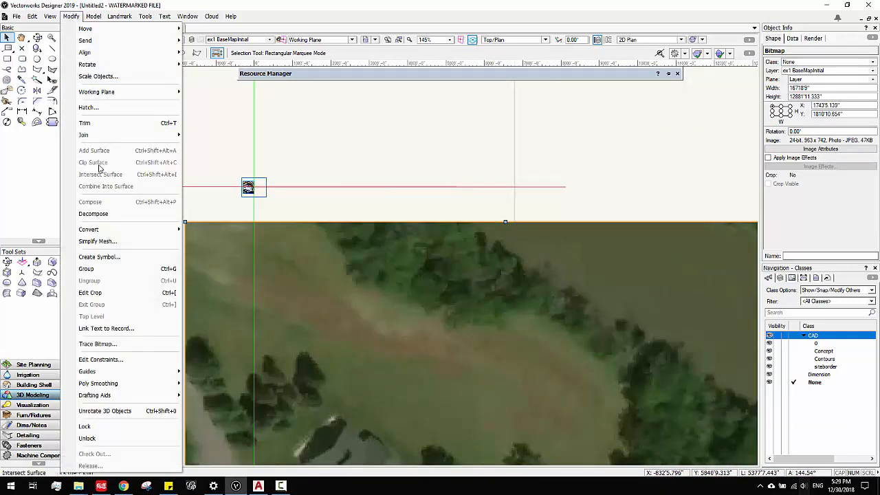
click(96, 76)
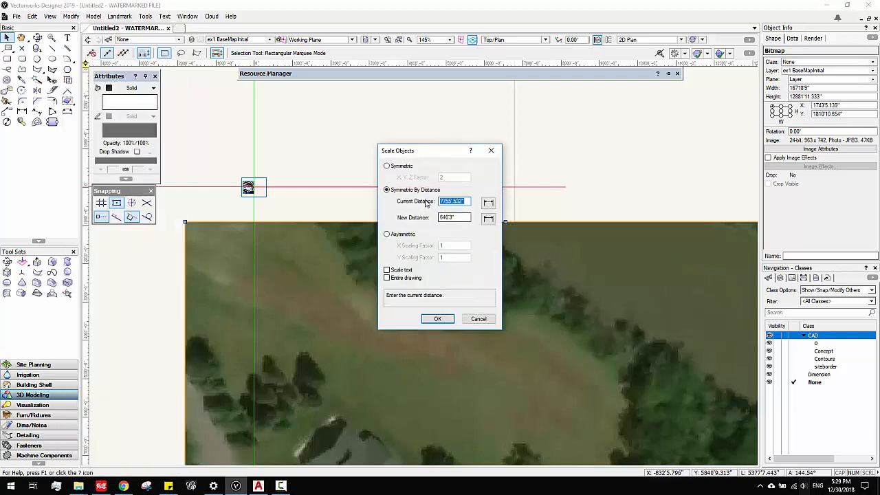
click(487, 204)
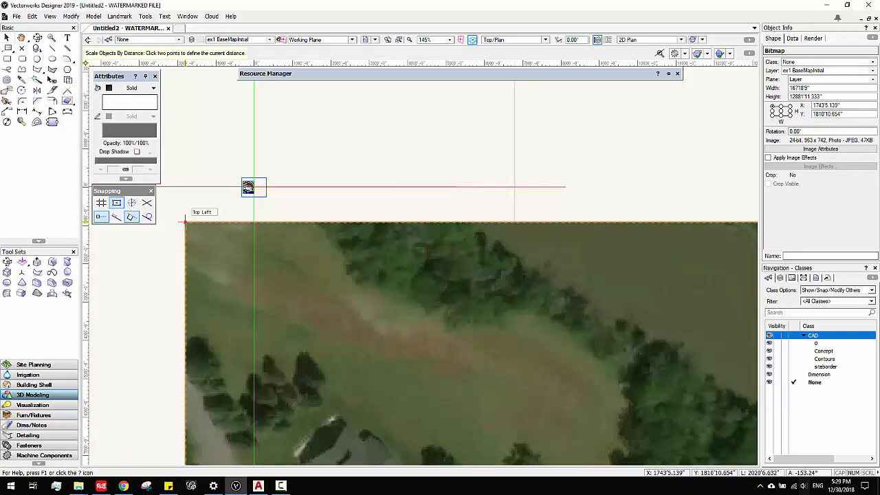
click(185, 221)
scroll(185, 221, down, 4)
scroll(380, 240, up, 3)
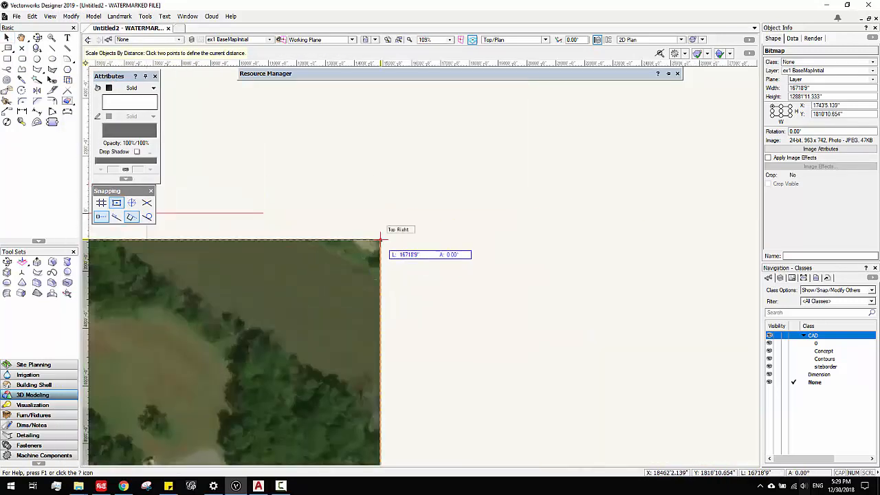
click(380, 240)
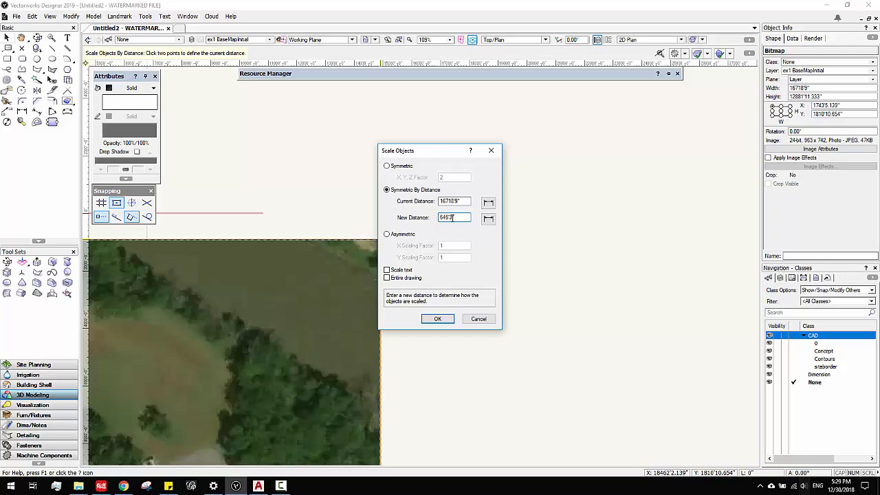
click(437, 319)
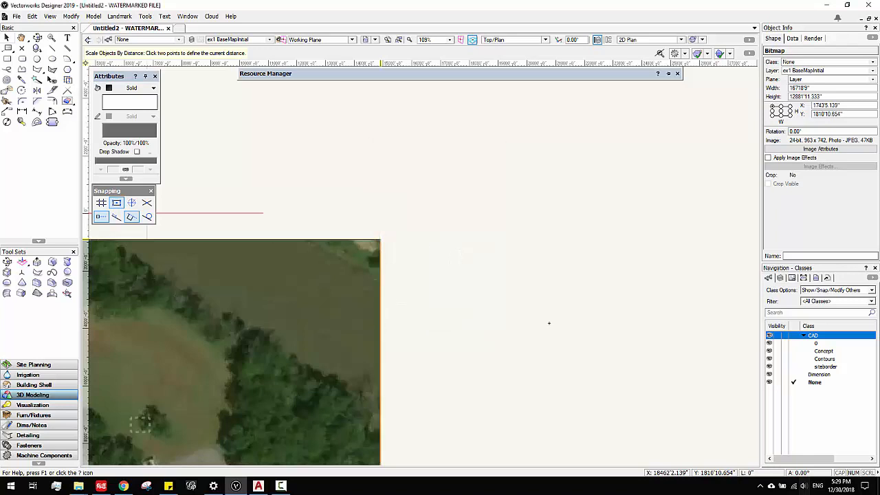
Move the scaled aerial photo onto the base map, aligning its top-left corner with that of the outer border.
drag(233, 148, 224, 180)
scroll(276, 157, up, 1)
middle_drag(276, 159, 540, 342)
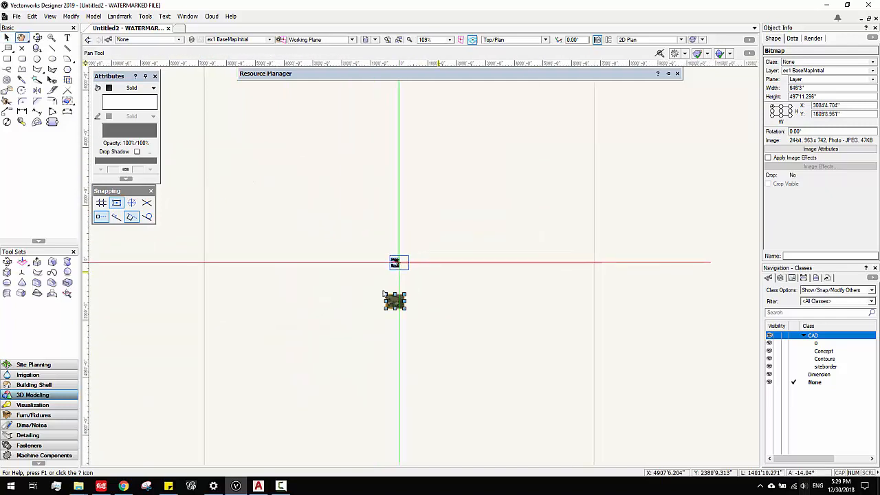
scroll(392, 289, up, 3)
drag(435, 169, 434, 174)
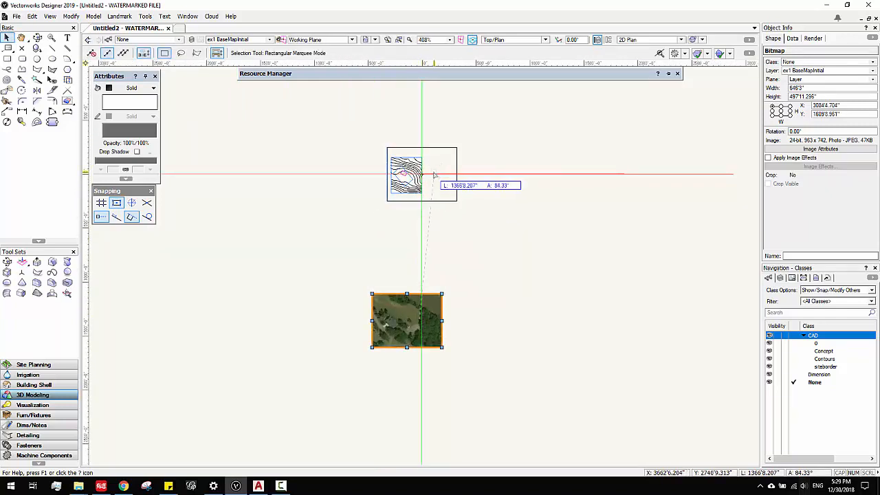
scroll(395, 139, up, 4)
drag(400, 142, 393, 118)
scroll(263, 201, down, 4)
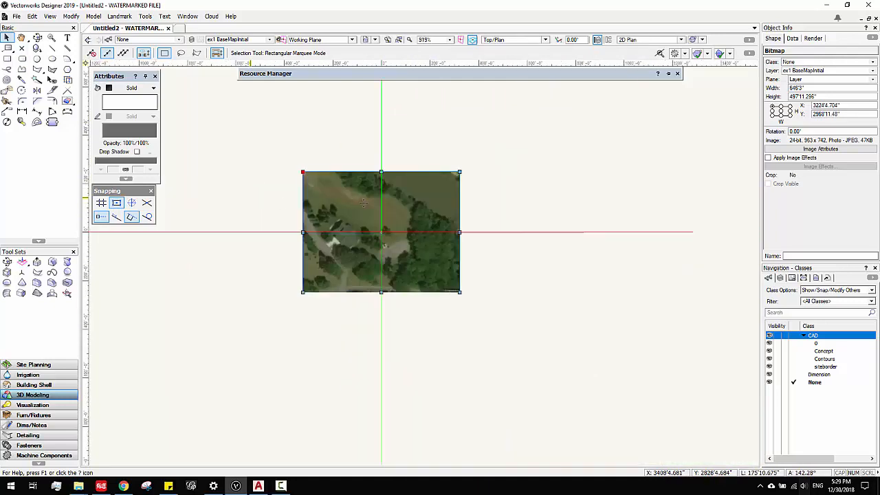
Send the aerial photo to the back, behind the base map linework, and clear the selection to check the overlay.
scroll(363, 202, up, 3)
right_click(450, 221)
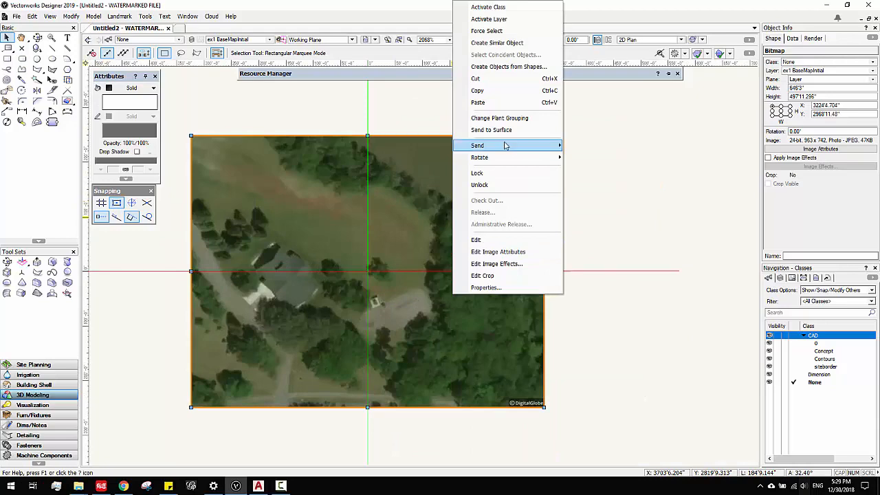
mouse_move(505, 145)
click(593, 168)
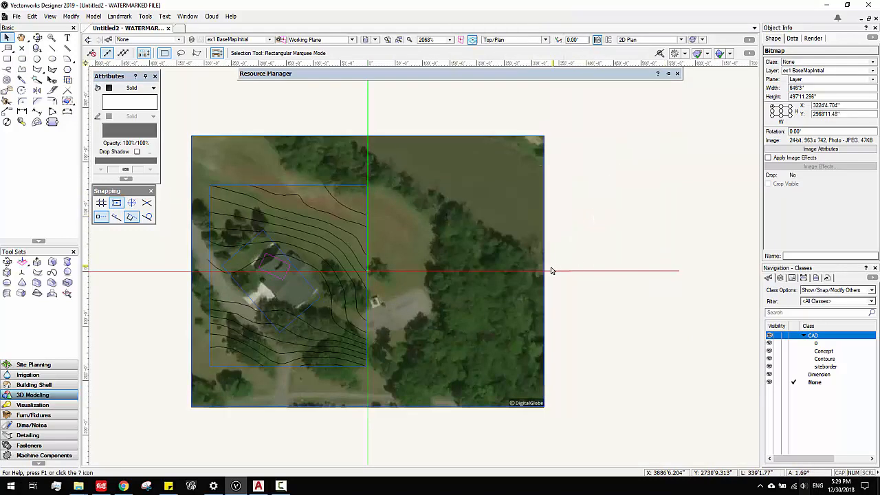
scroll(551, 270, down, 1)
middle_drag(592, 282, 722, 275)
scroll(589, 277, up, 2)
key(Escape)
middle_drag(569, 282, 480, 282)
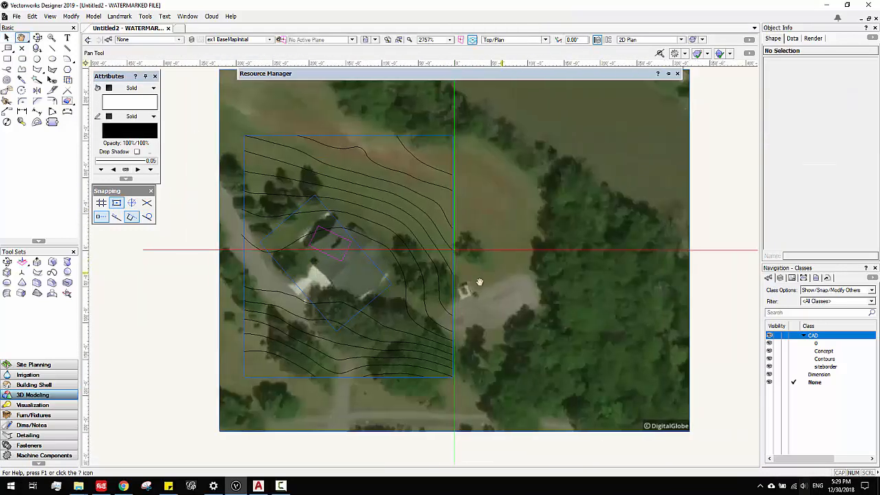
scroll(398, 236, down, 2)
scroll(399, 236, up, 1)
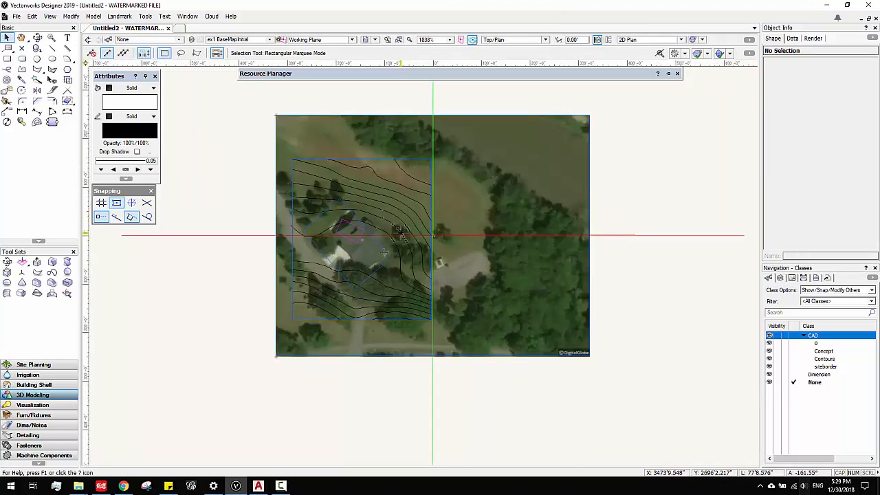